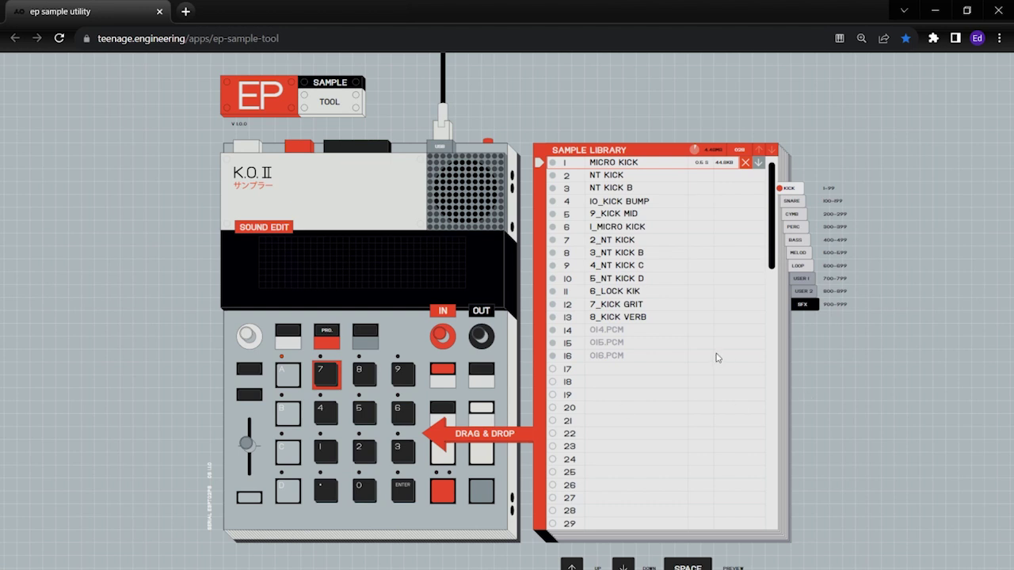
Step: Browse the kick slots and the snare, cymbal, percussion, melodic and USER 1 banks, then return to kick
key(Down)
key(Down)
key(Down)
key(Down)
key(Down)
key(Down)
key(Down)
key(Down)
key(Down)
key(Down)
key(Down)
key(Down)
key(Down)
key(Down)
key(Down)
key(Down)
key(Down)
key(Down)
key(Down)
key(Down)
key(Down)
key(Down)
key(Down)
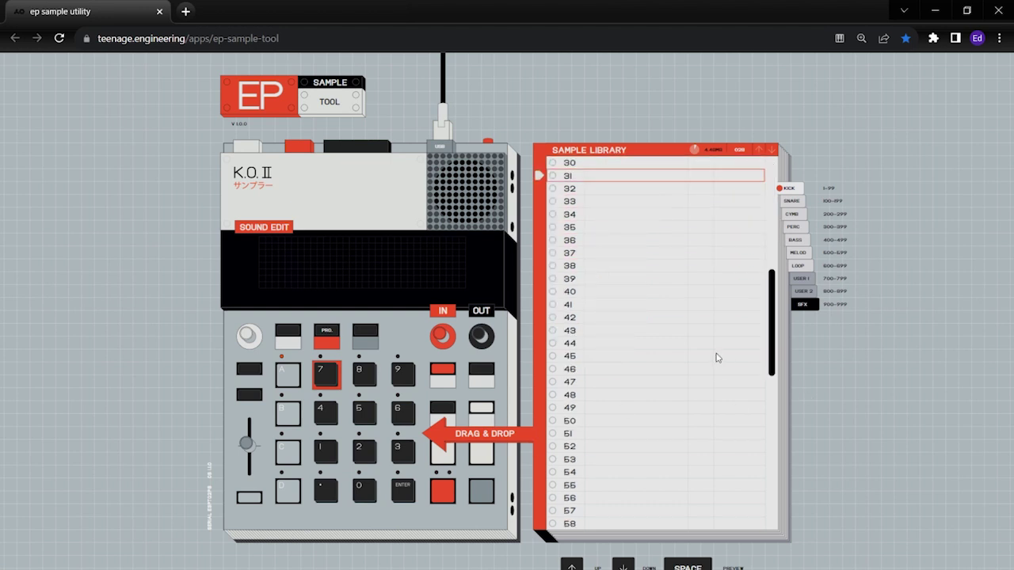
key(Down)
key(Down)
key(Down)
key(Down)
key(Down)
key(Down)
key(Down)
key(Down)
key(Down)
key(Down)
key(Down)
key(Down)
key(Down)
key(Down)
key(Down)
key(Up)
key(Up)
key(Up)
key(Up)
key(Up)
key(Up)
key(Up)
key(Up)
key(Up)
key(Up)
key(Up)
key(Up)
key(Up)
key(Up)
key(Up)
key(Up)
key(Up)
key(Up)
key(Up)
key(Up)
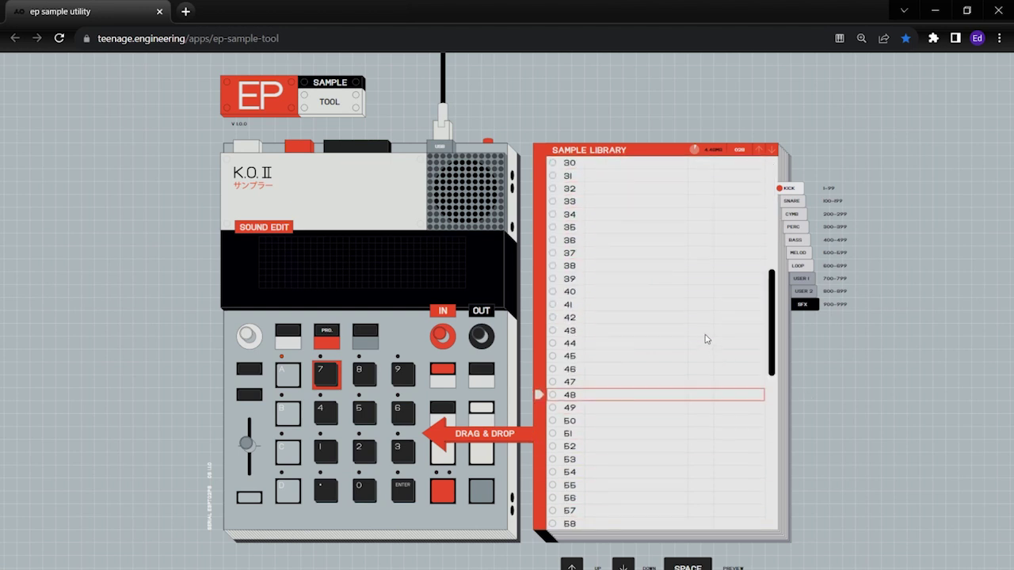
key(Up)
key(Up)
key(Up)
key(Up)
key(Up)
key(Up)
key(Up)
key(Up)
key(Up)
key(Up)
key(Up)
key(Up)
key(Up)
key(Up)
key(Up)
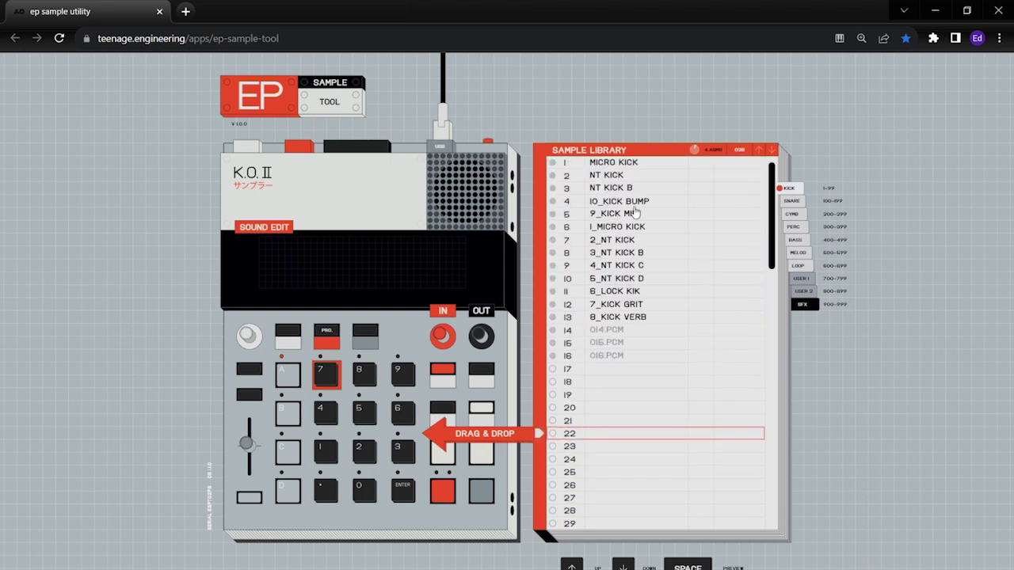
key(Up)
key(Up)
key(Up)
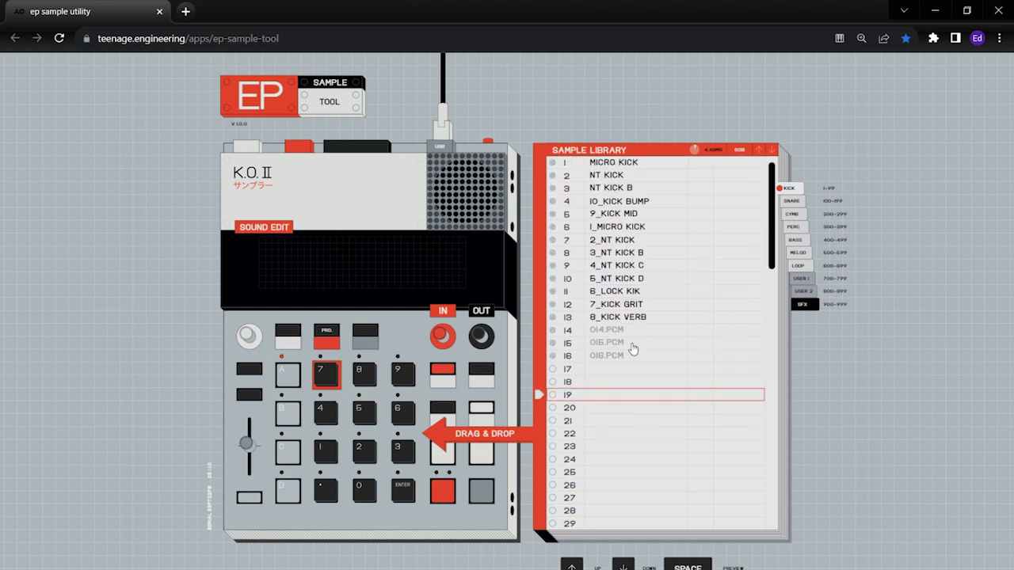
click(797, 206)
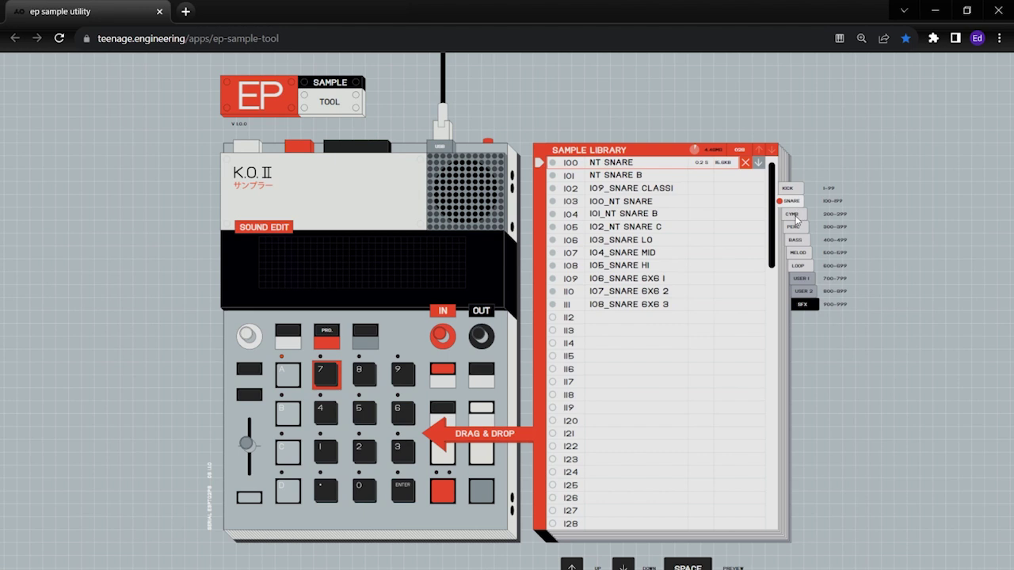
click(795, 217)
click(790, 231)
click(794, 252)
click(805, 278)
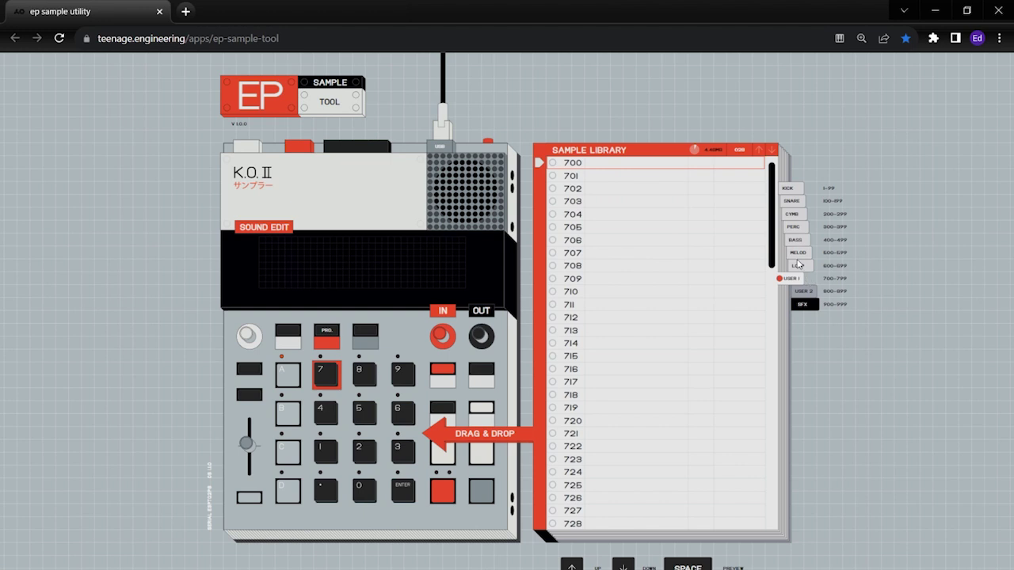
click(792, 189)
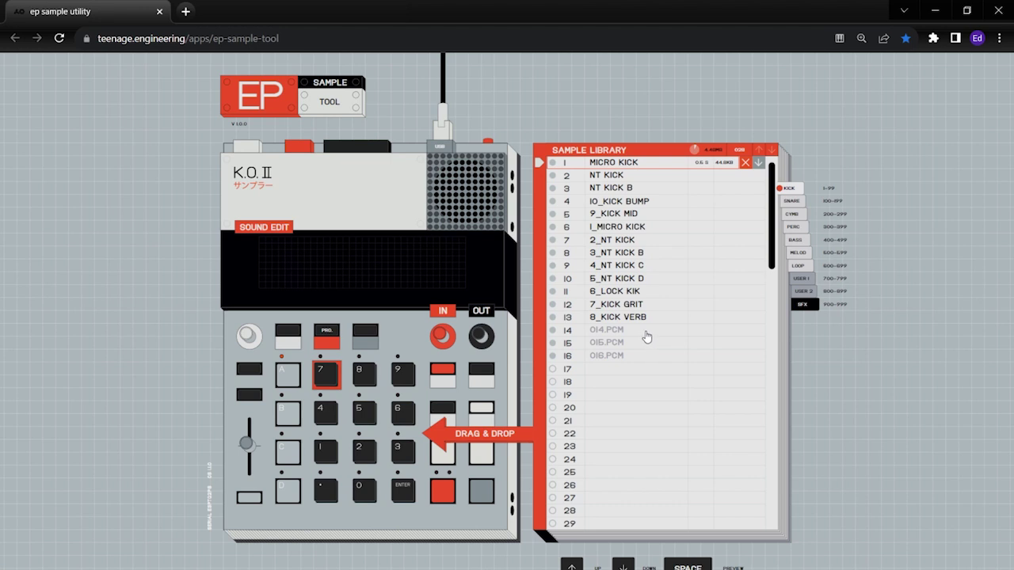
Step: Download kick samples 1–12 to the computer
shift+click(657, 308)
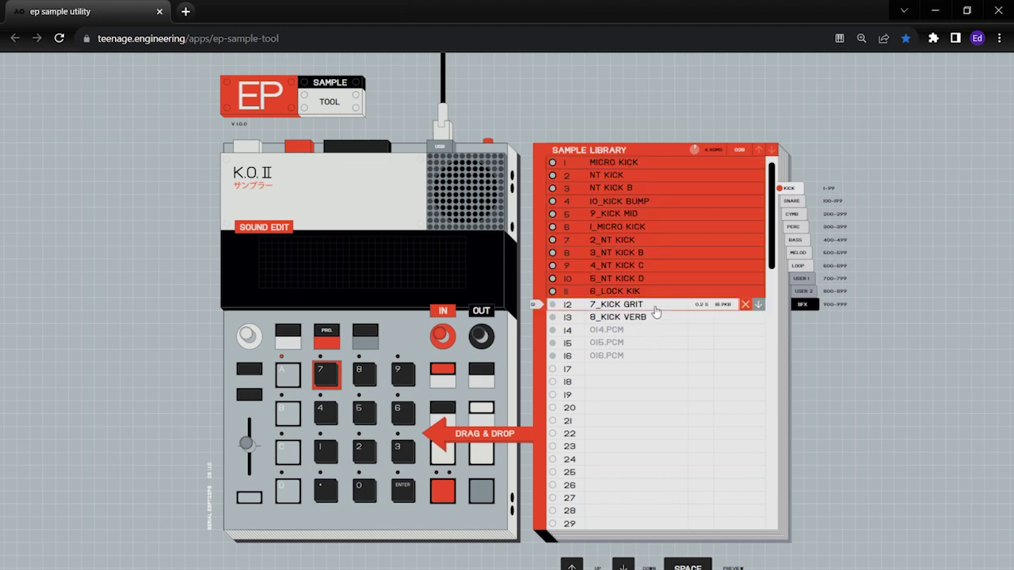
click(757, 305)
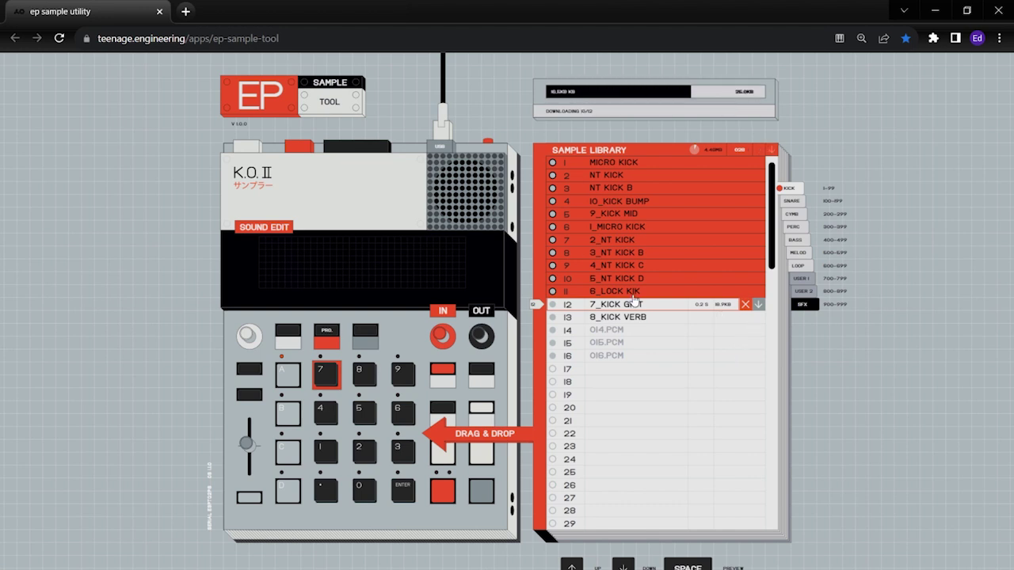
click(743, 382)
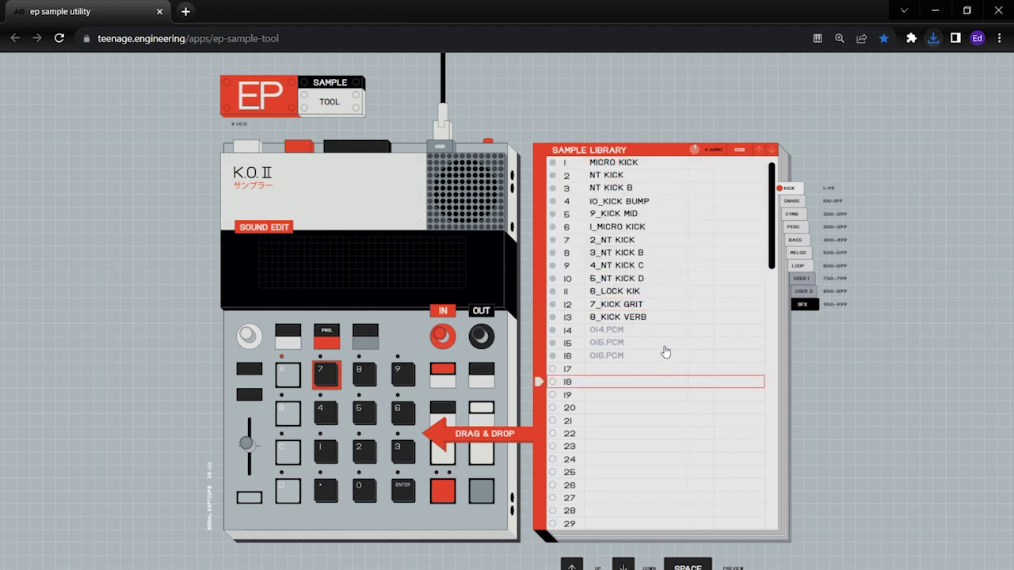
Step: Delete the thirteen kick samples from MICRO KICK through 8_KICK VERB
click(638, 161)
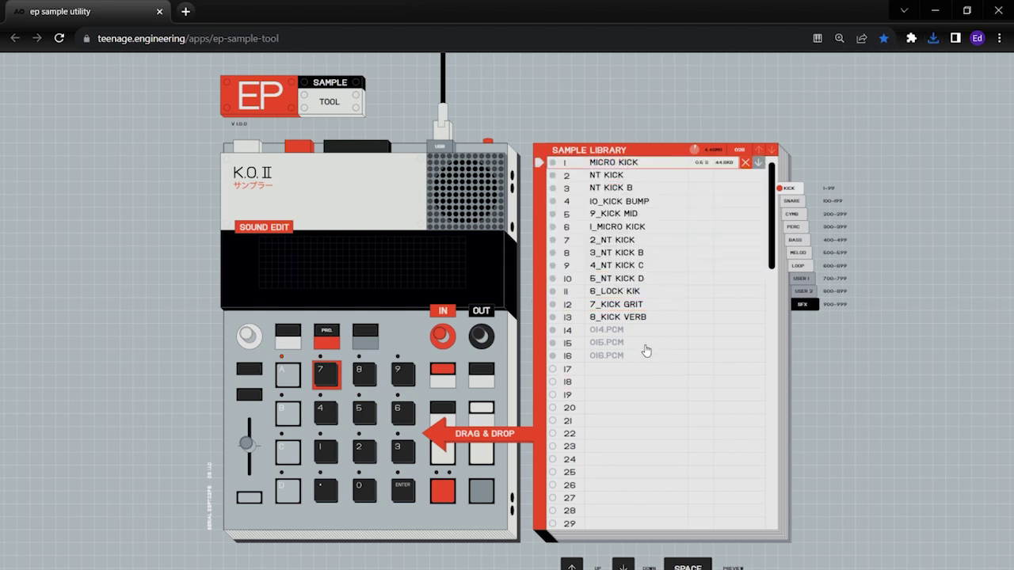
shift+click(657, 317)
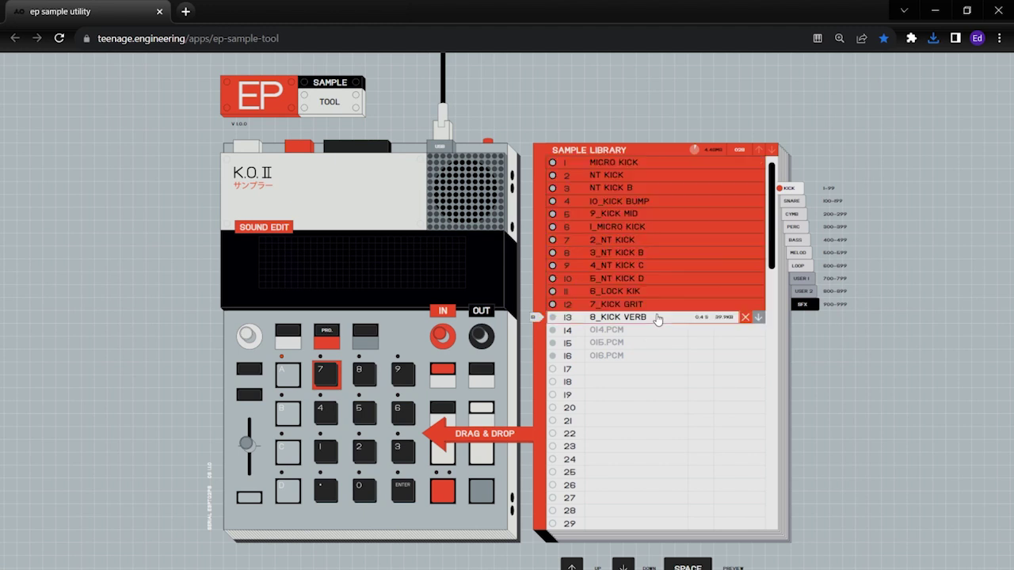
click(745, 317)
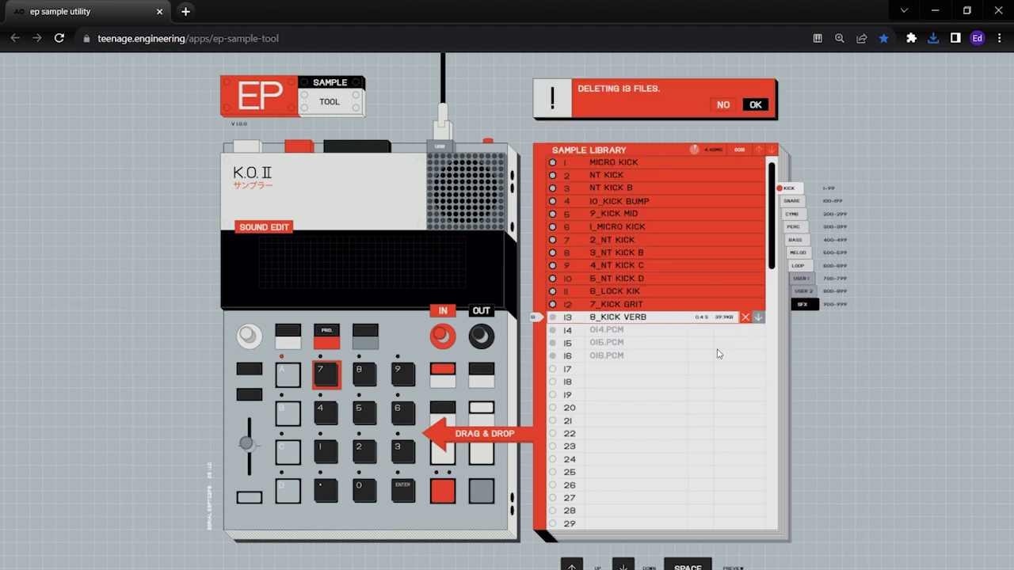
click(757, 105)
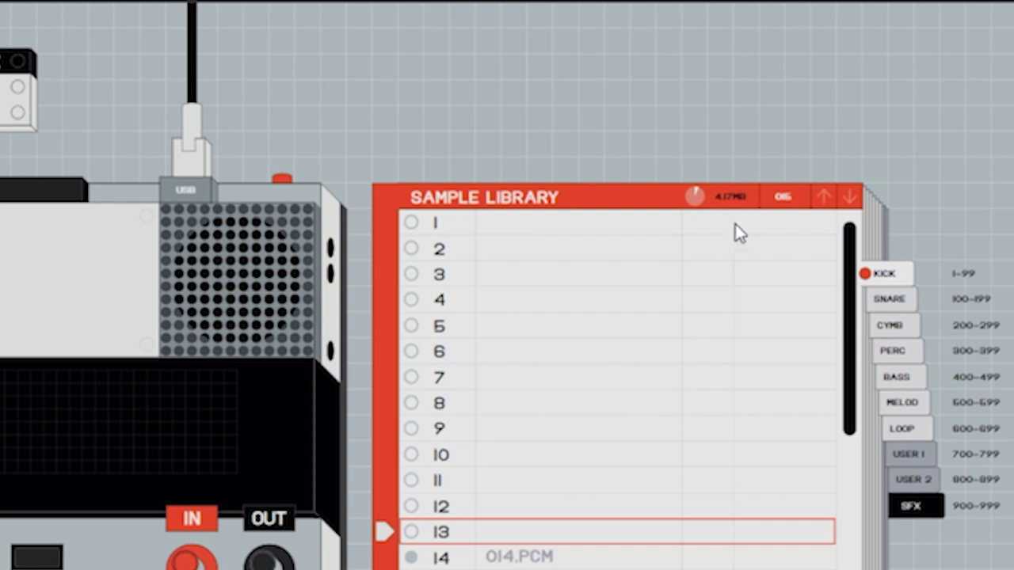
click(678, 427)
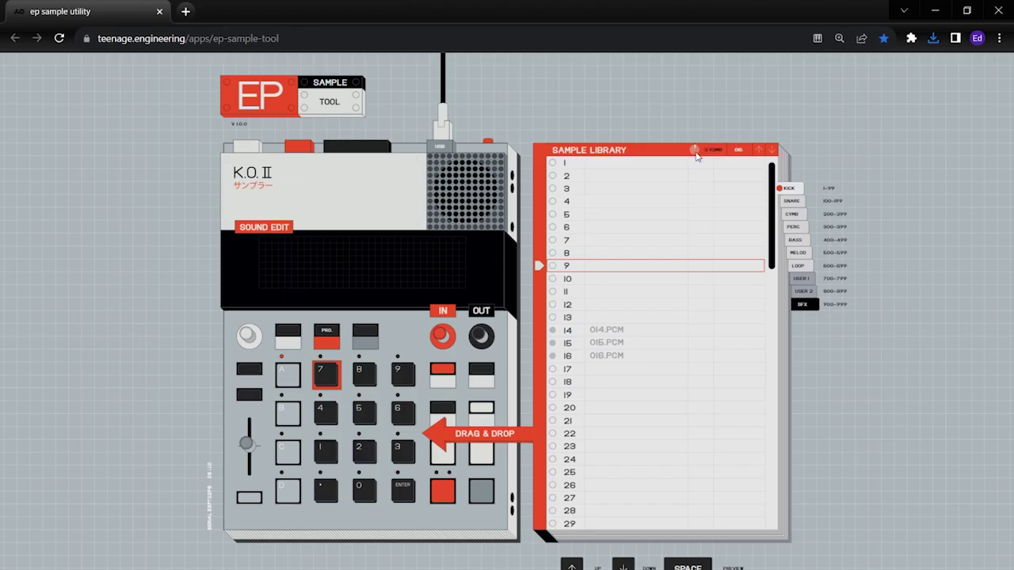
Step: Delete 014.PCM, 015.PCM and 016.PCM from kick slots 14–16
click(633, 319)
click(633, 331)
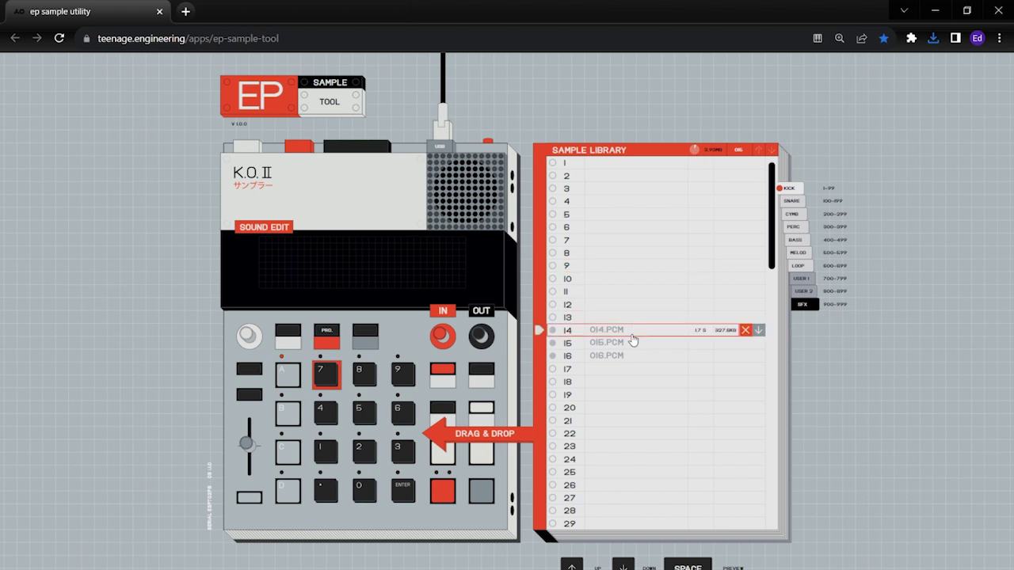
click(633, 344)
click(633, 356)
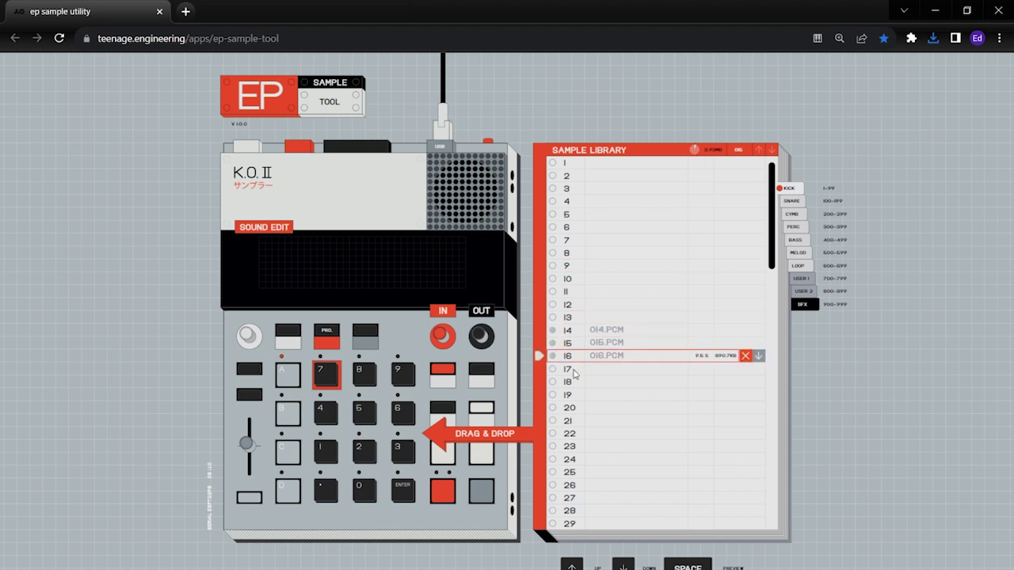
click(649, 343)
click(649, 329)
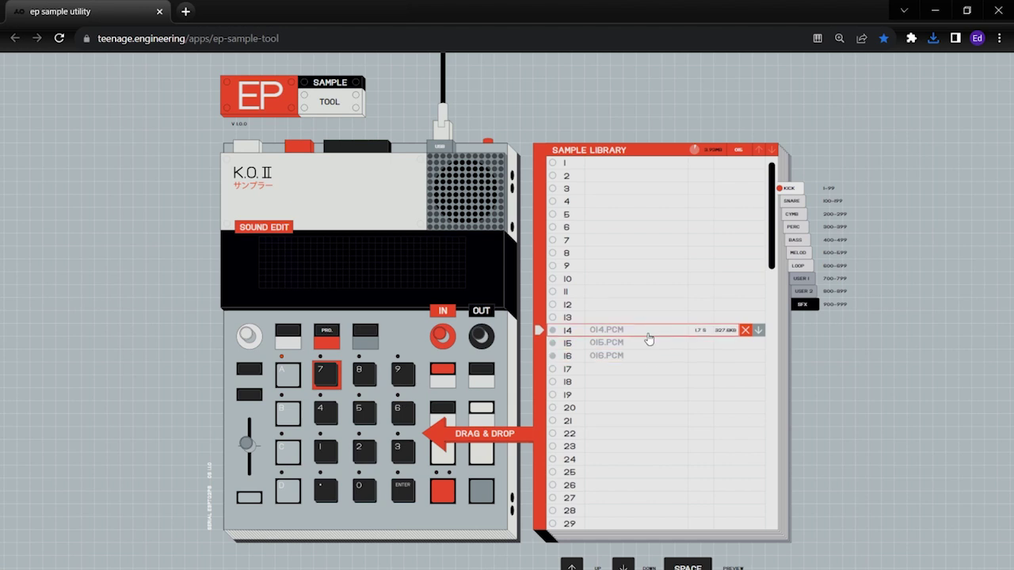
click(646, 343)
click(651, 357)
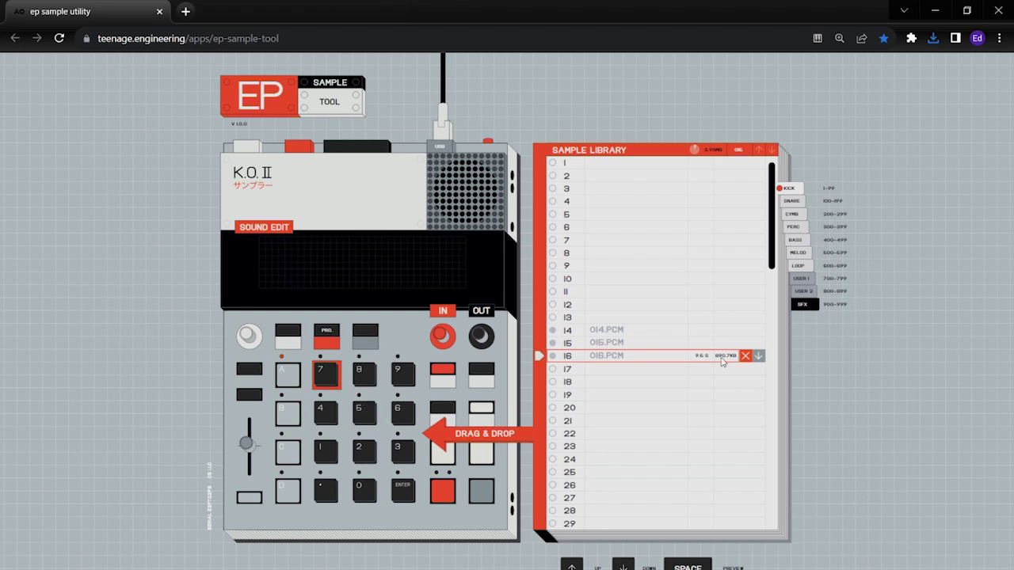
click(648, 330)
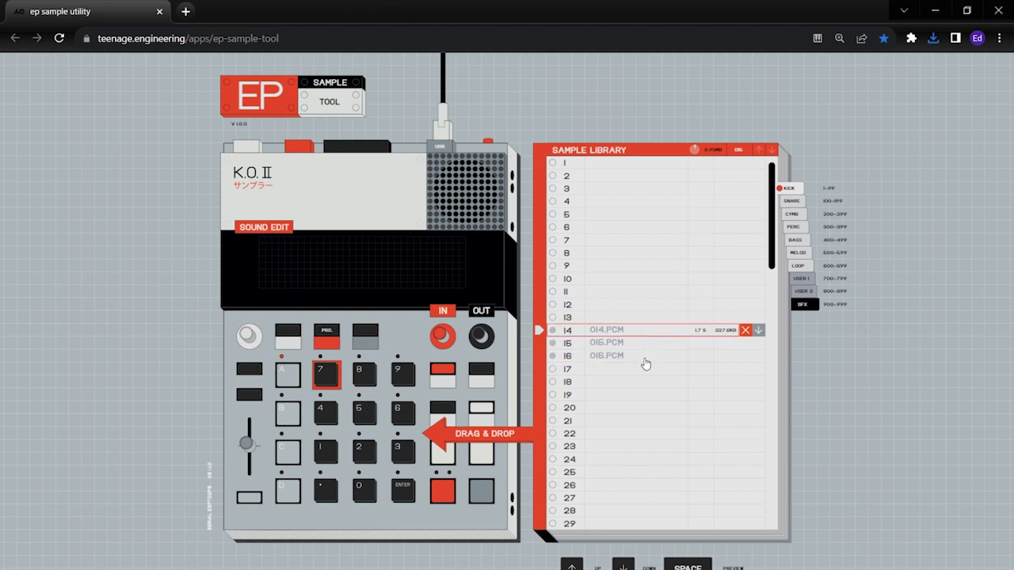
shift+click(646, 361)
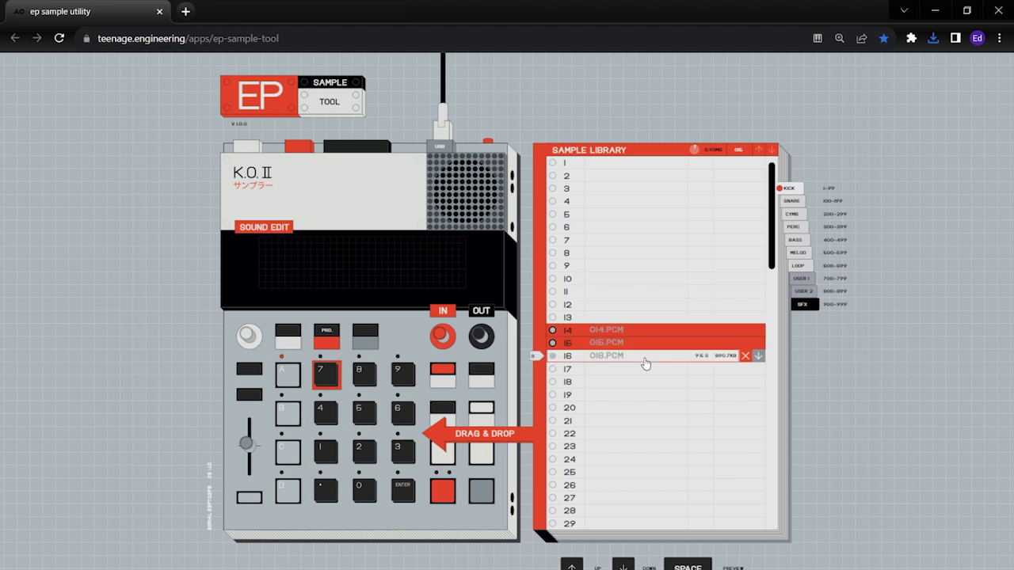
click(744, 356)
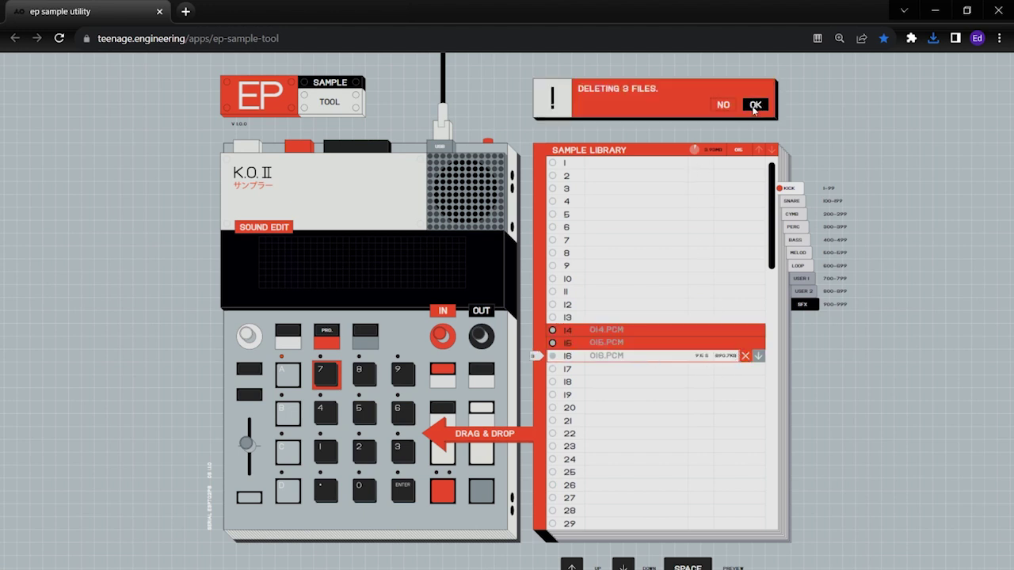
click(754, 106)
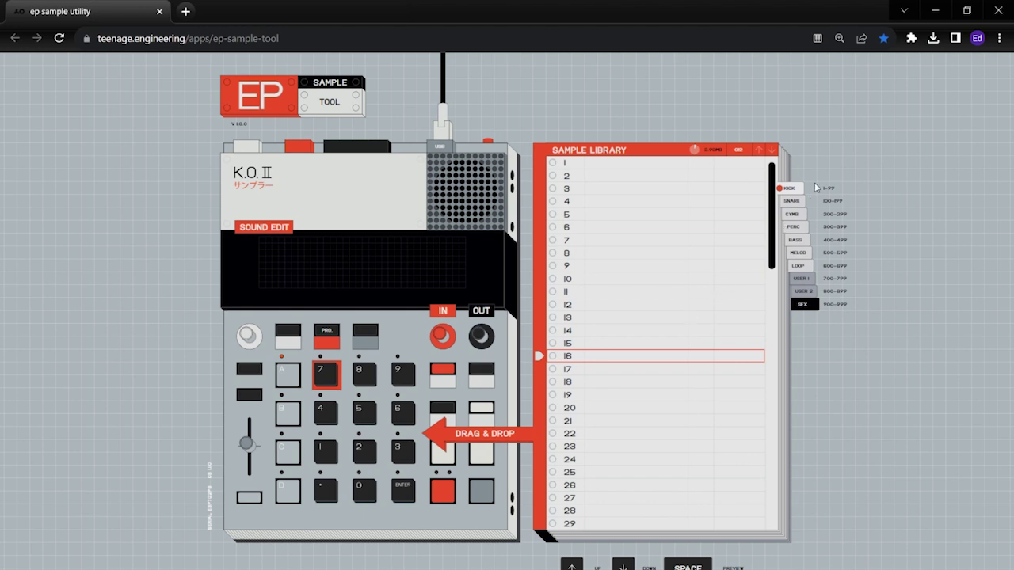
Step: Delete all snare samples in slots 100–111, including I08_SNARE 6X6 3
click(793, 200)
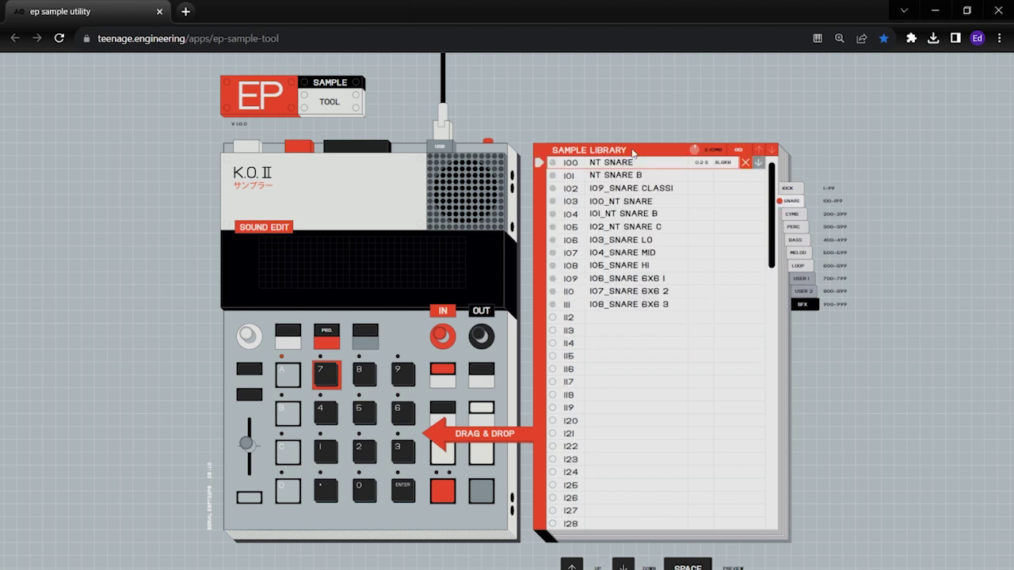
shift+click(686, 299)
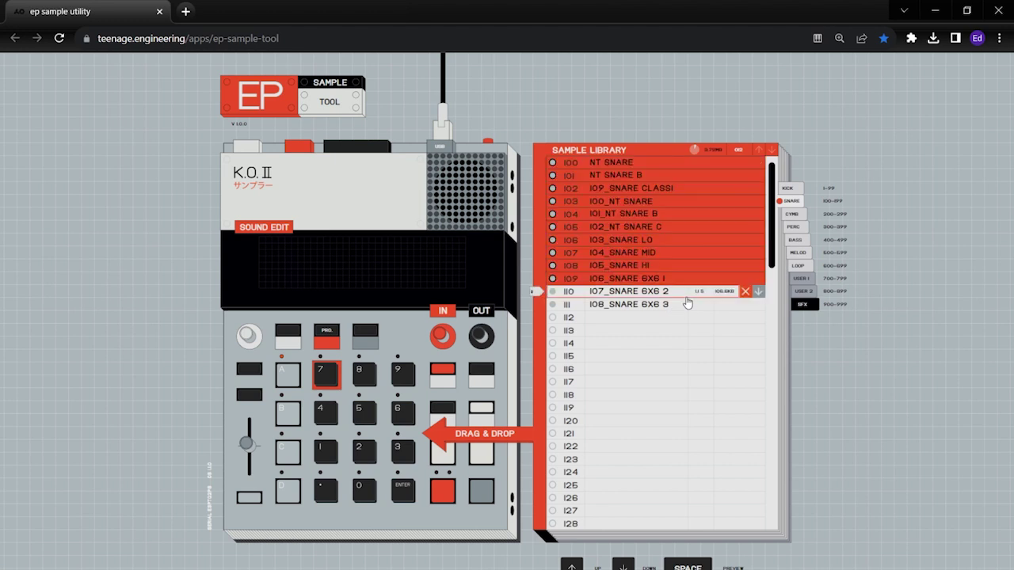
click(745, 292)
click(762, 105)
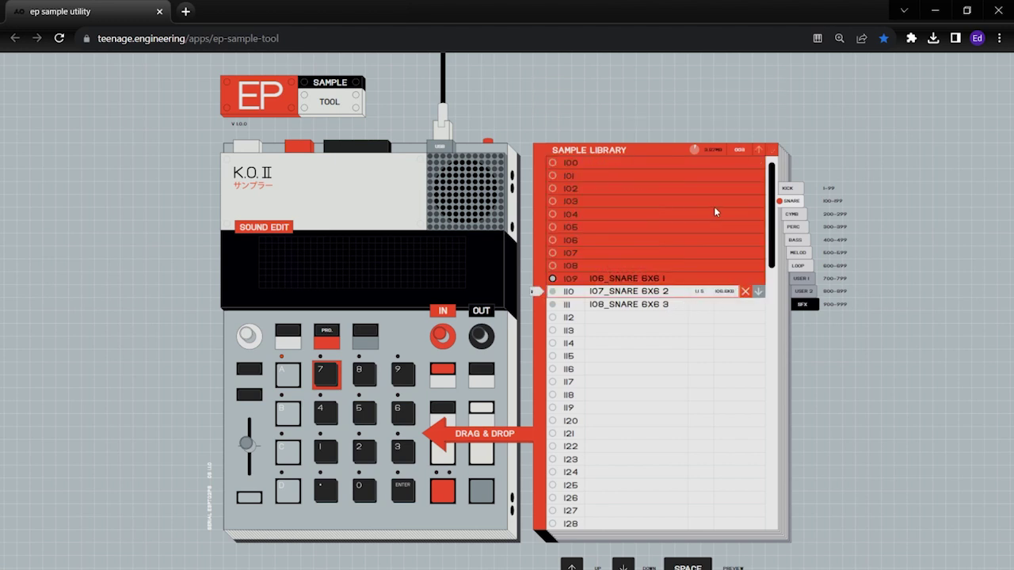
click(686, 309)
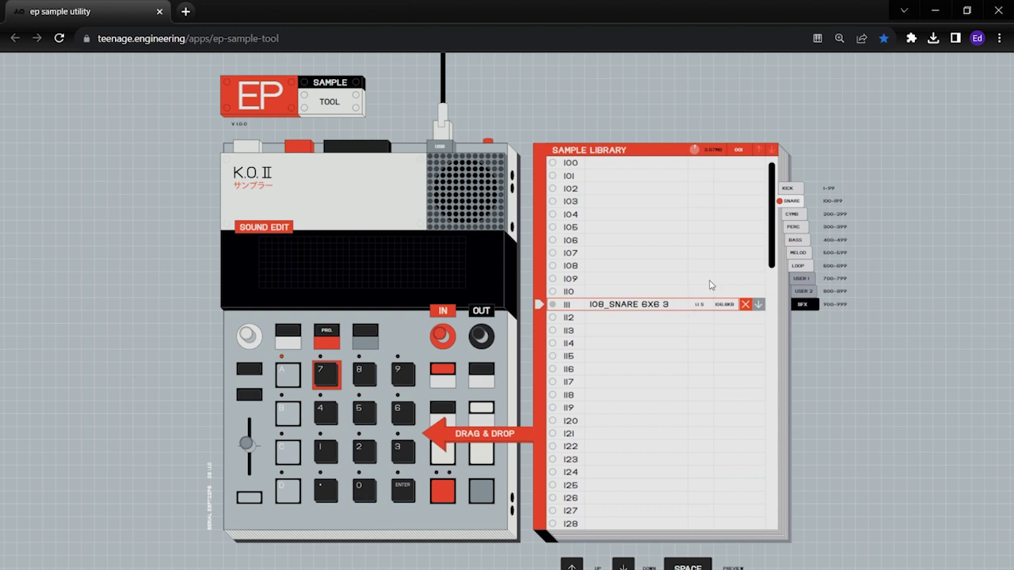
click(745, 304)
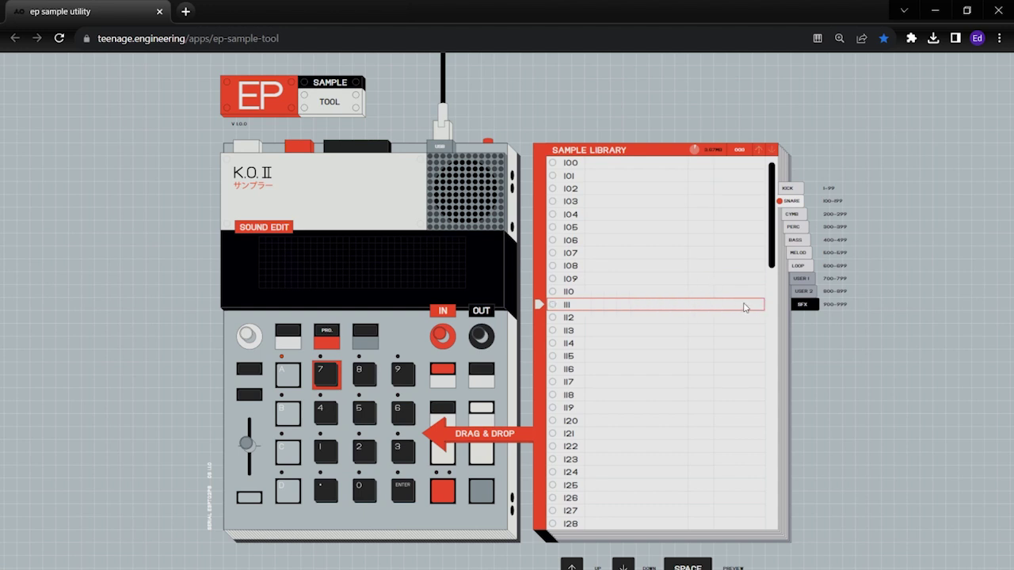
Step: Delete the fifteen cymbal samples in slots 200–214
click(794, 217)
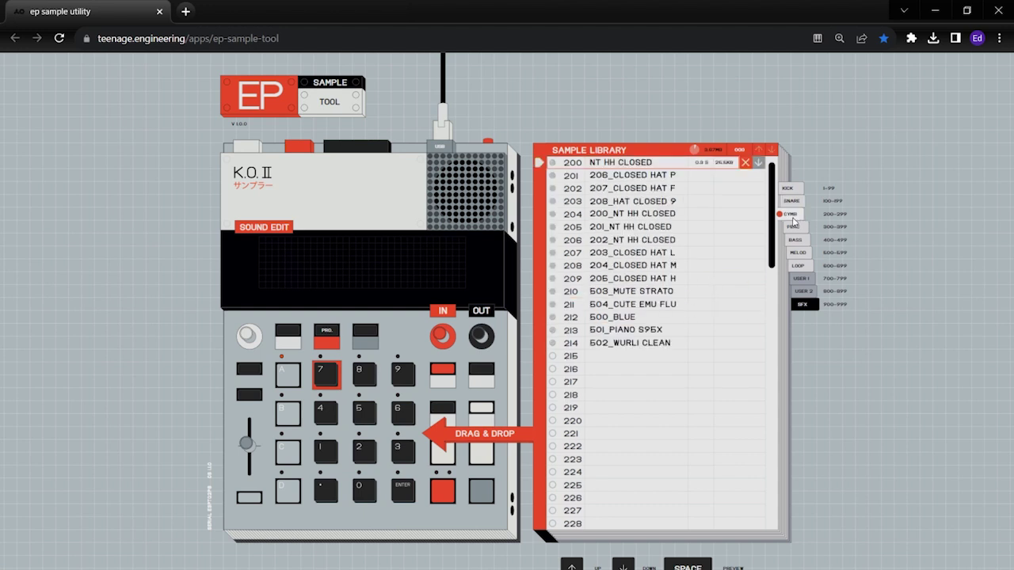
shift+click(651, 346)
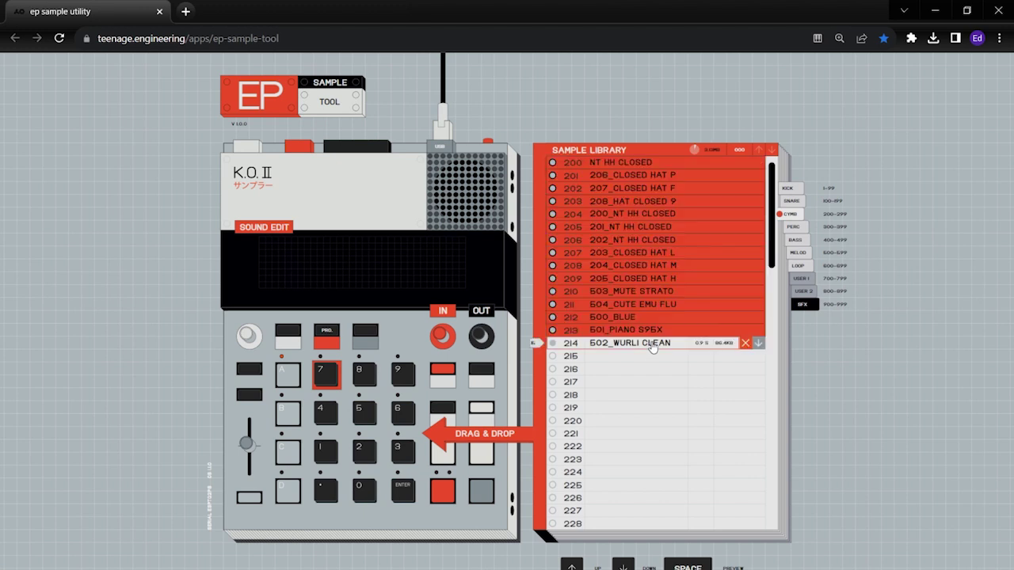
click(744, 342)
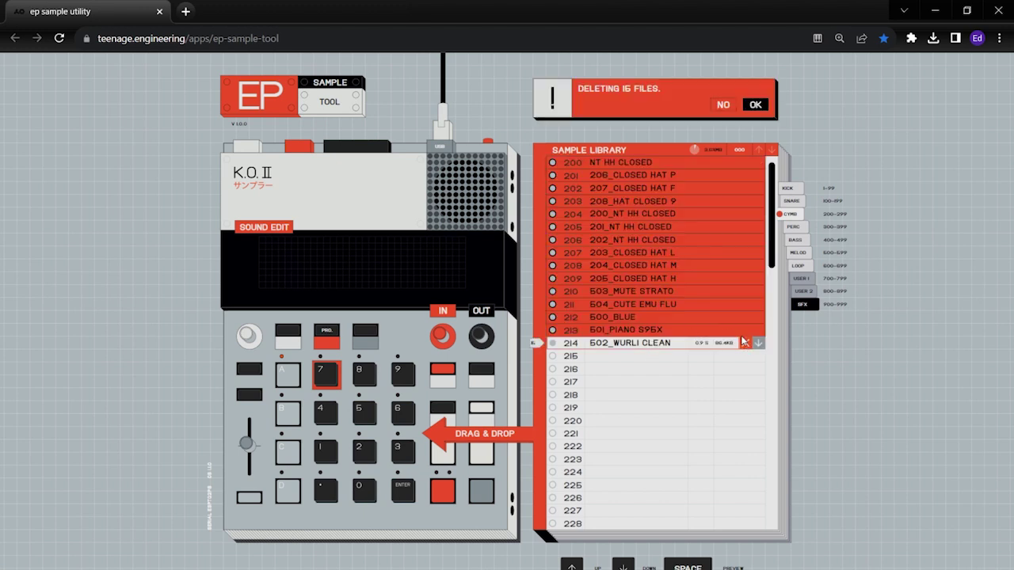
click(754, 110)
click(663, 392)
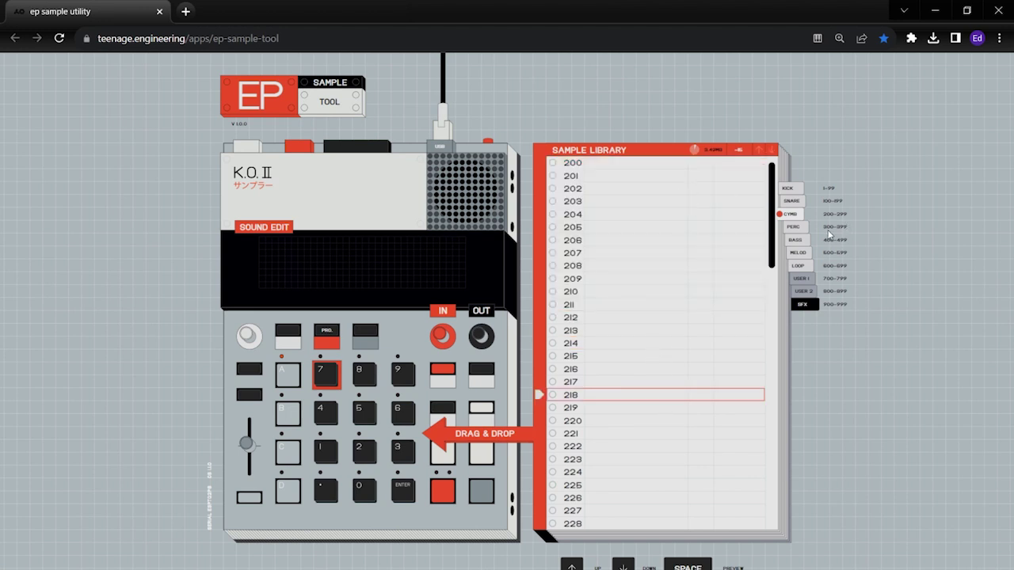
Step: Check the percussion and bass banks, then delete the leftover melodic sample 516.PCM
click(798, 229)
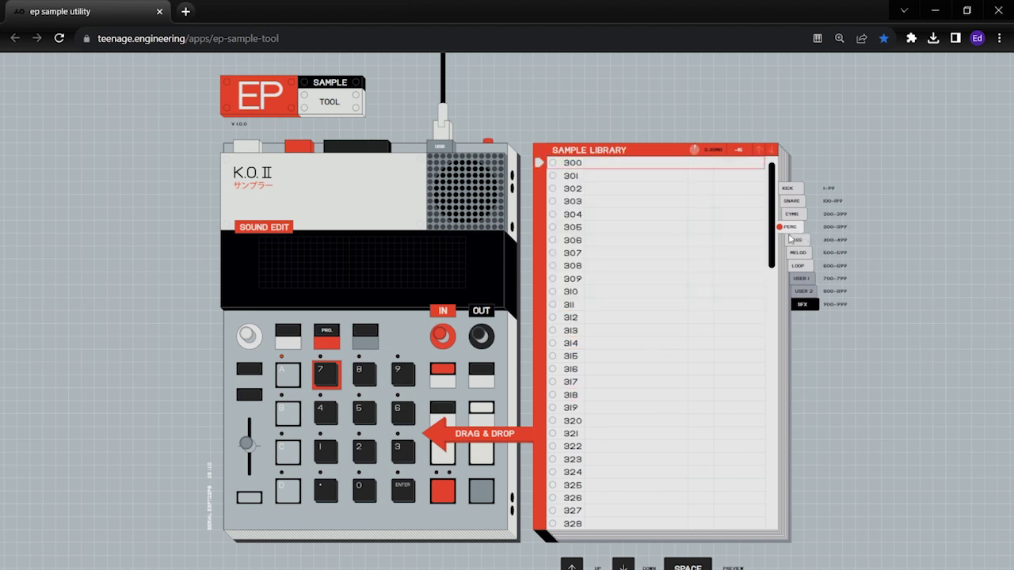
click(789, 242)
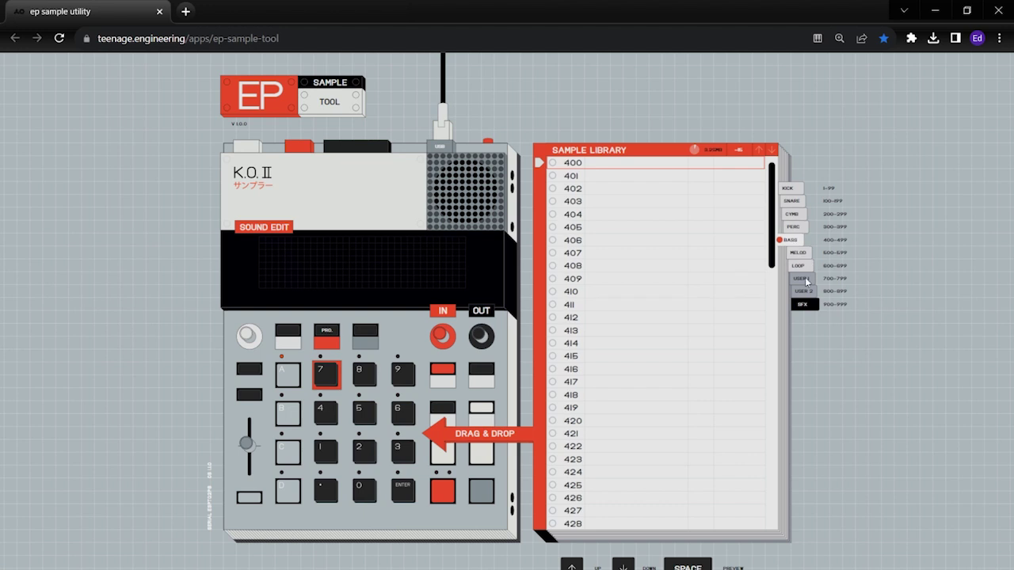
click(805, 251)
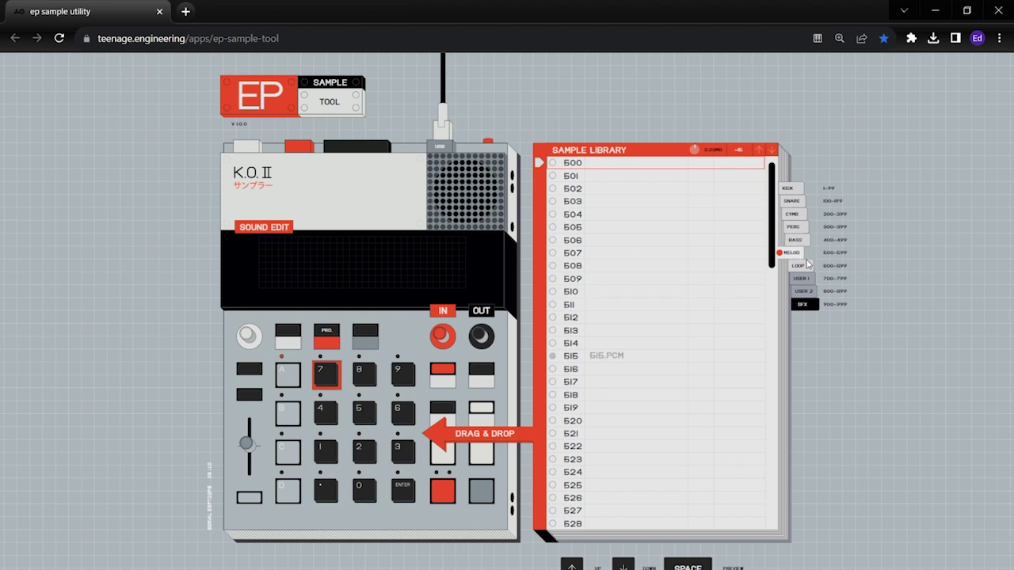
click(617, 361)
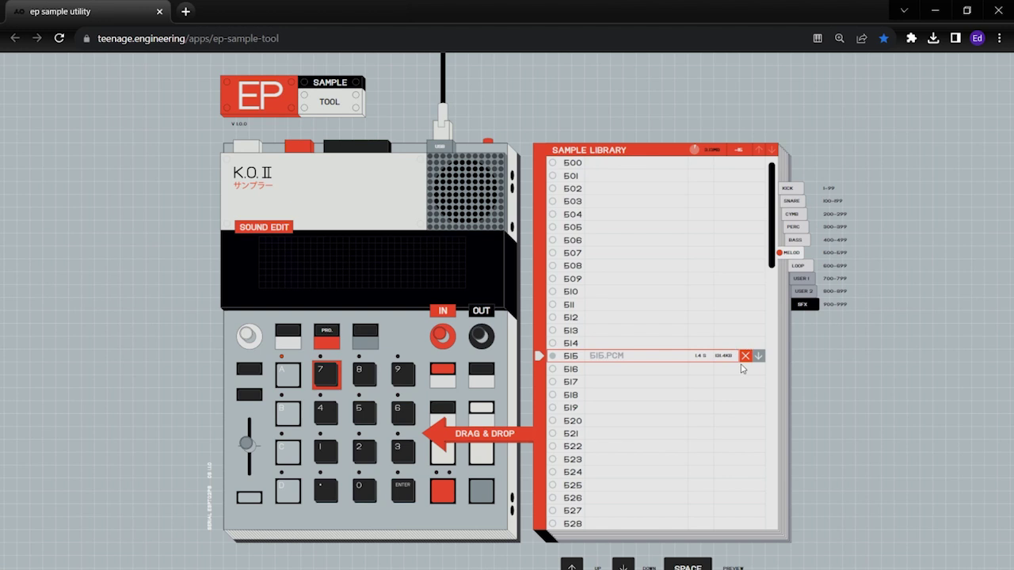
click(747, 357)
Step: Confirm the loop, USER 1, USER 2 and SFX banks are empty, then return to kick
click(797, 266)
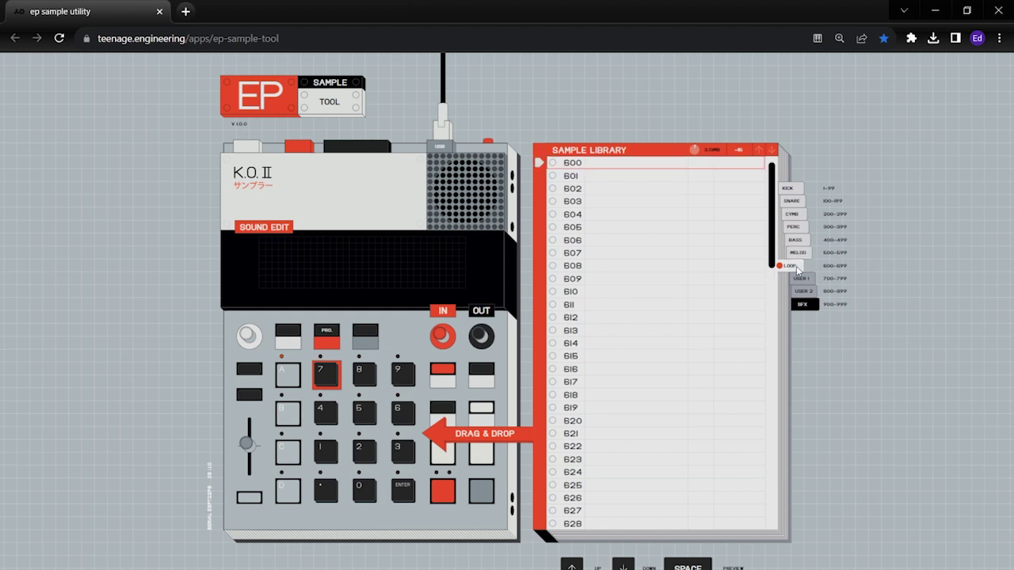
click(801, 280)
click(800, 290)
click(802, 303)
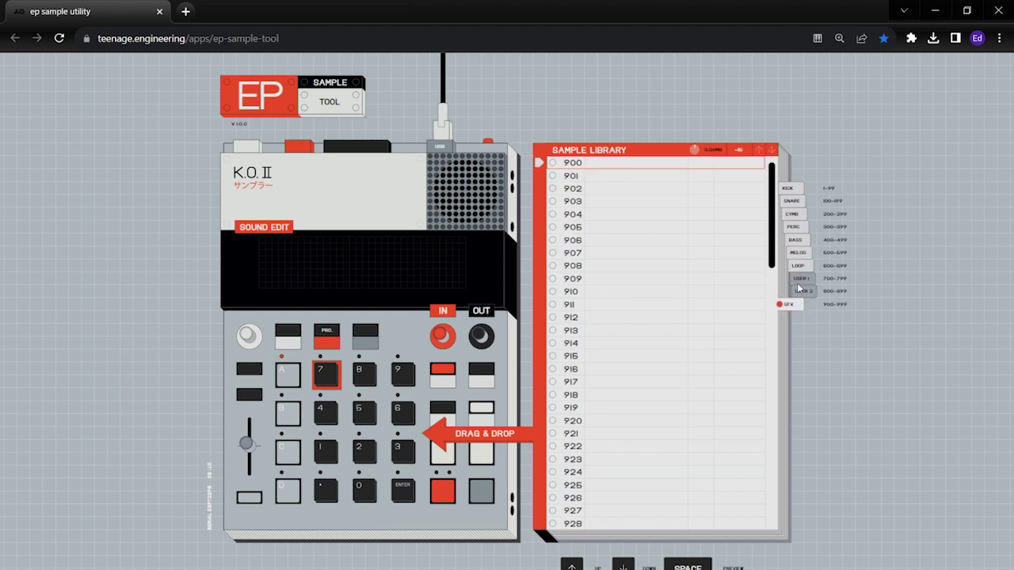
click(792, 189)
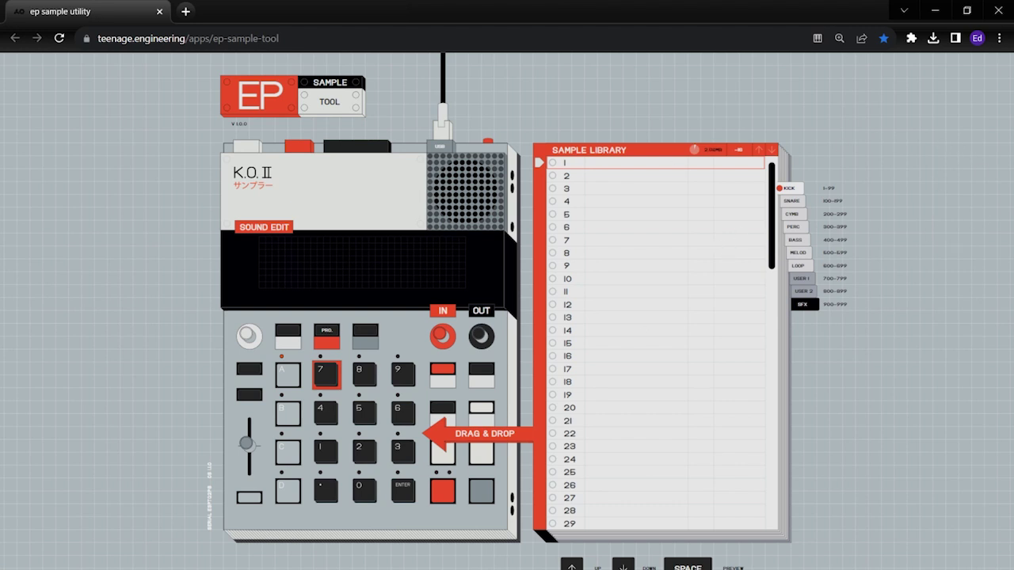
Step: Open Music (G:) > Apple Drums in File Explorer, move it right, and select Lionsnar6.wav
key(super+e)
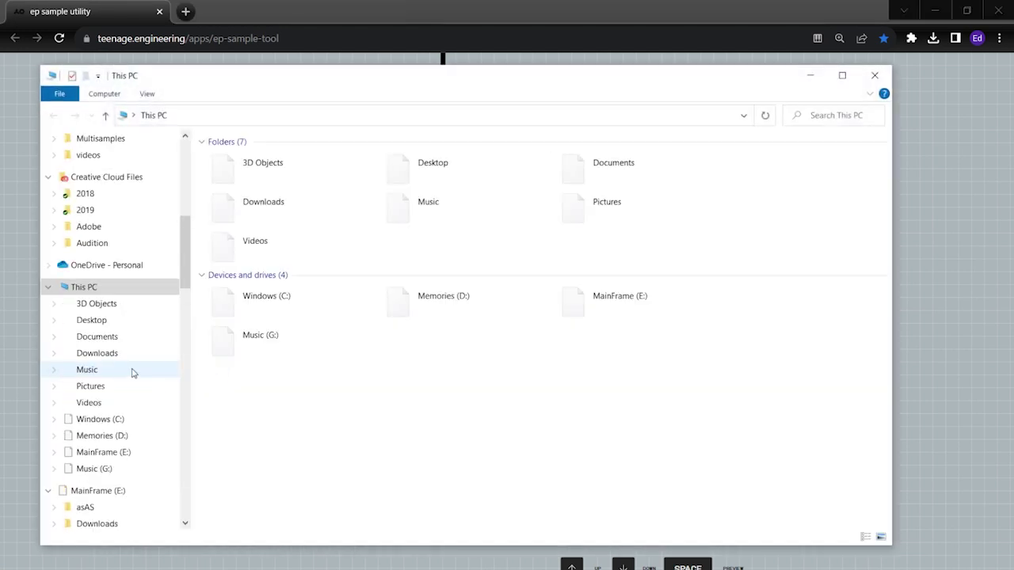
scroll(113, 388, down, 3)
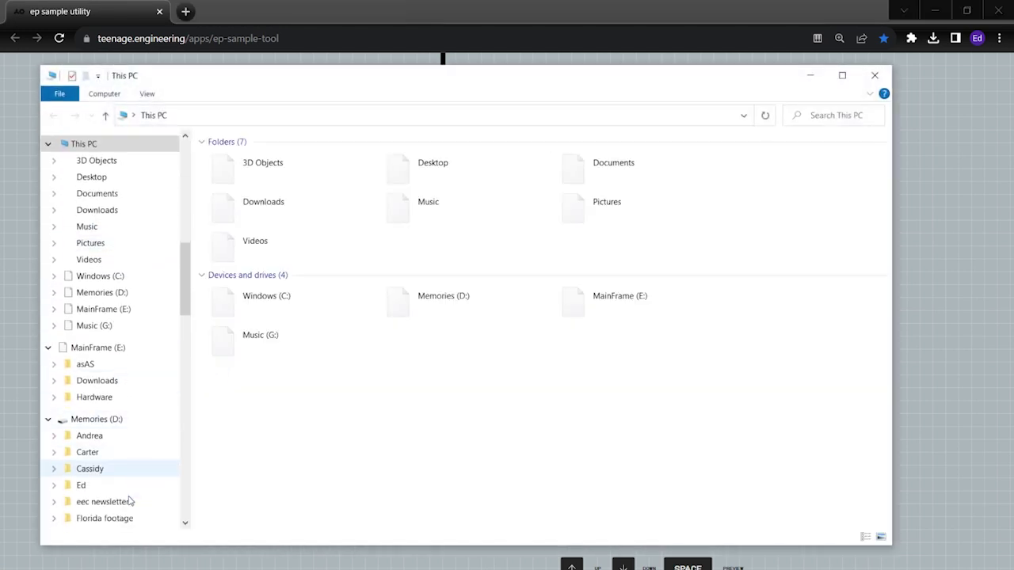
scroll(123, 467, down, 2)
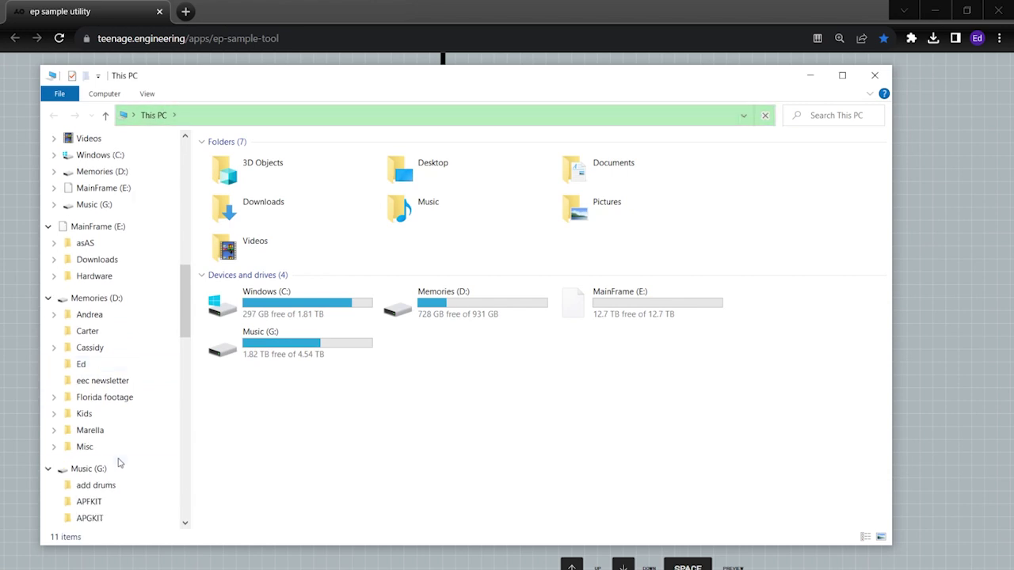
click(117, 472)
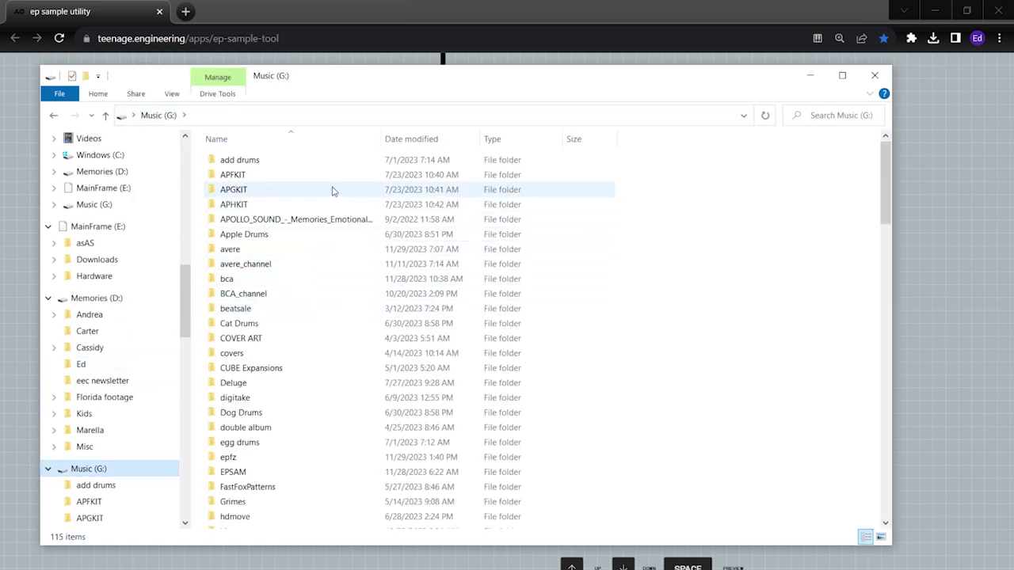
double_click(319, 235)
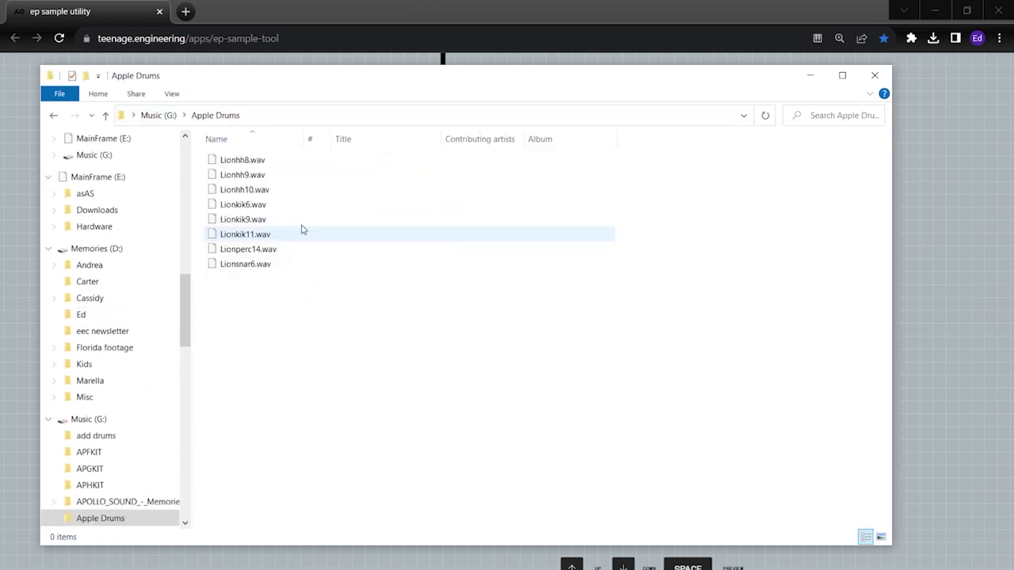
drag(332, 91, 956, 116)
click(890, 289)
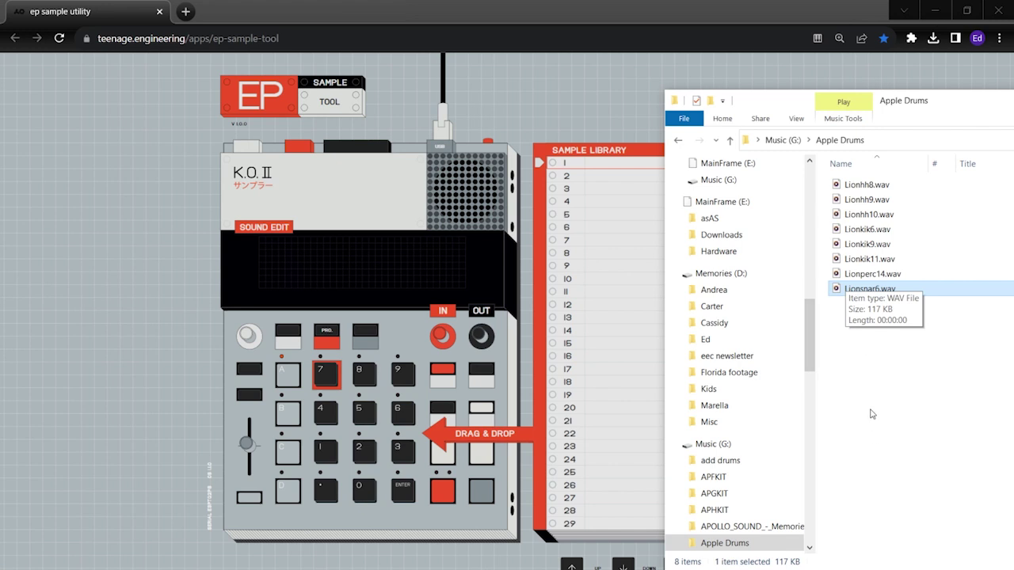
Step: Load Lionsnar6.wav into slot 1 and the six Lionhh8–Lionkik11 WAVs into slots 2–7
drag(878, 293, 599, 169)
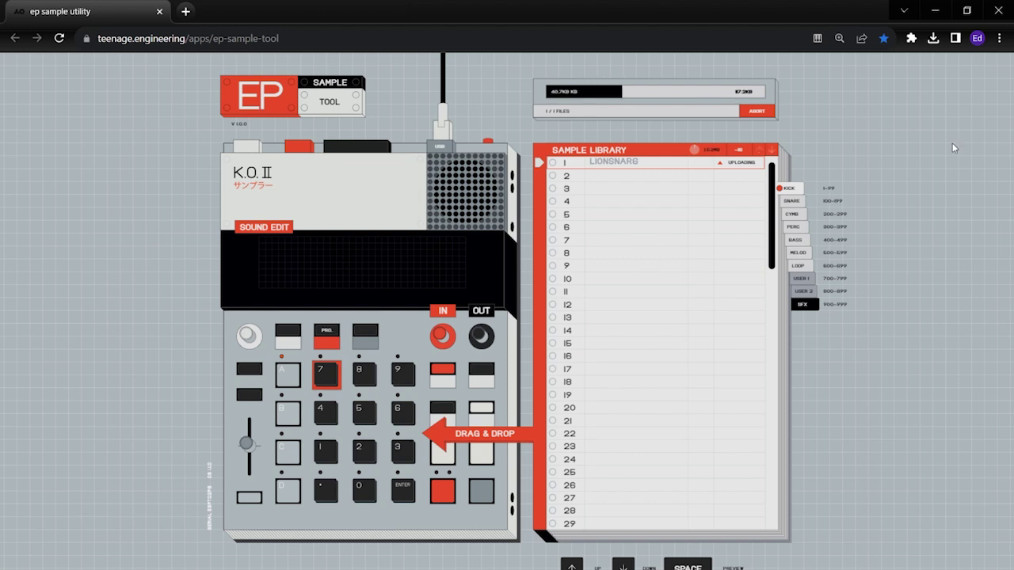
key(alt+Tab)
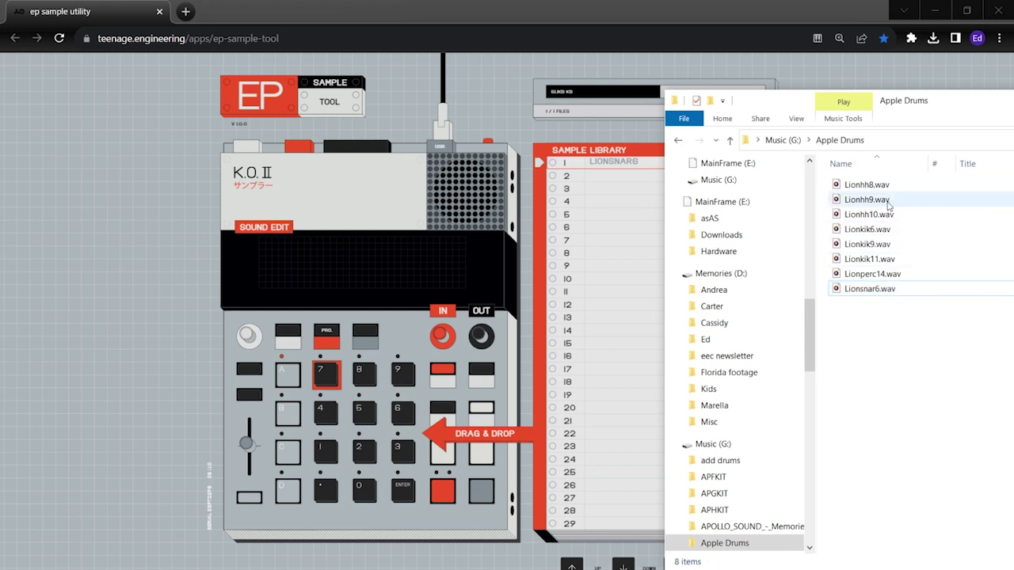
click(891, 188)
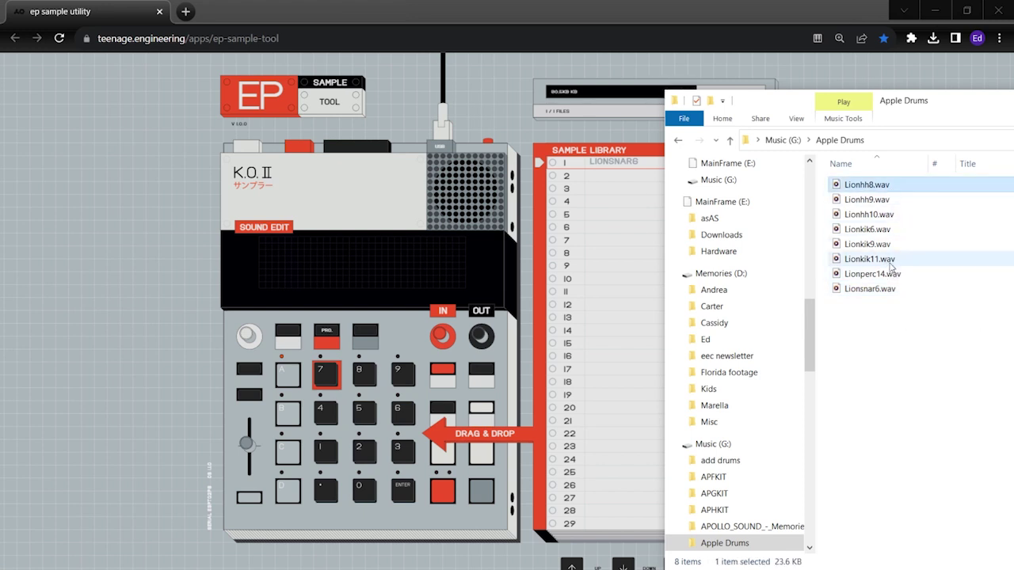
shift+click(889, 266)
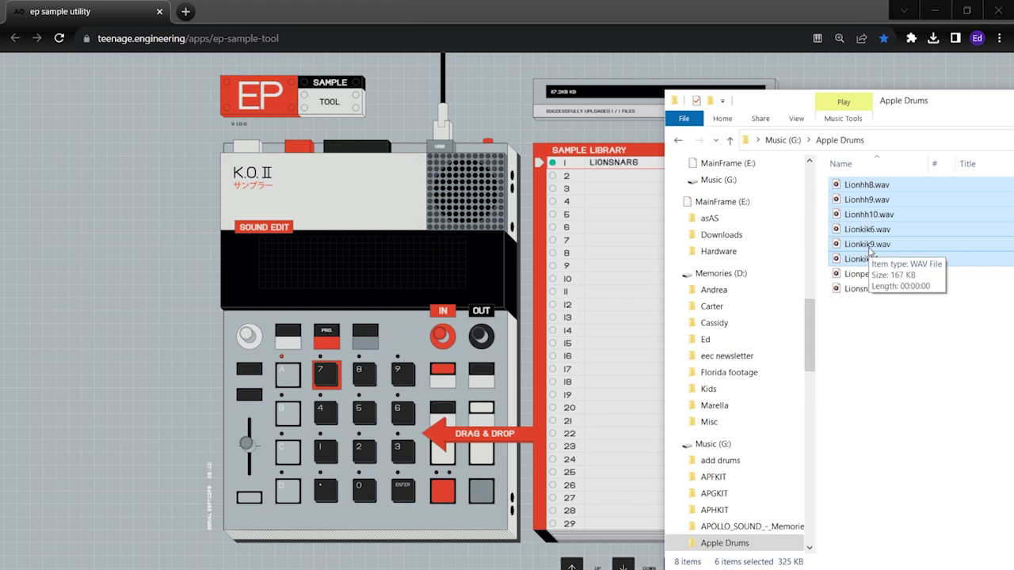
drag(869, 251, 617, 187)
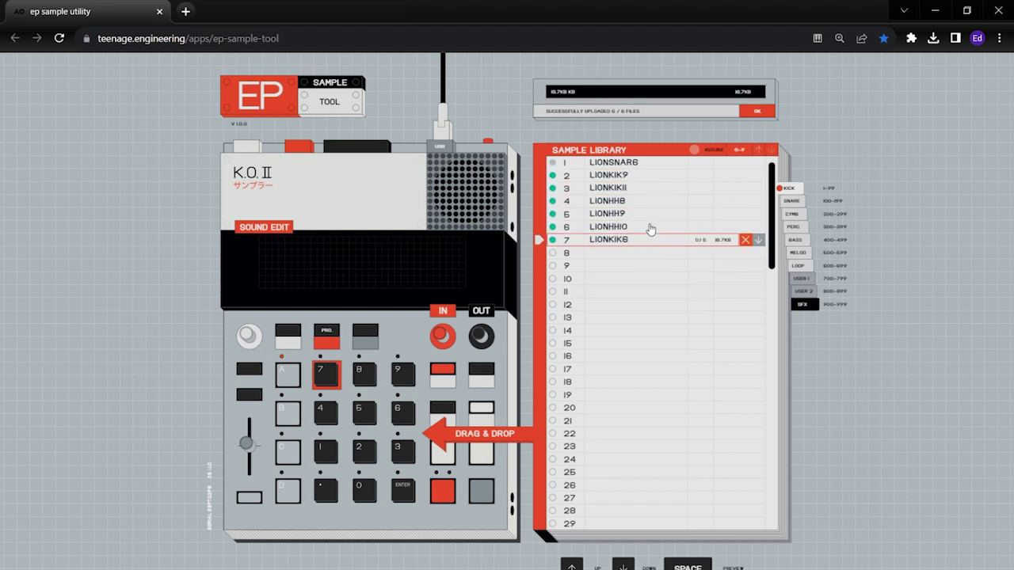
click(643, 214)
click(645, 189)
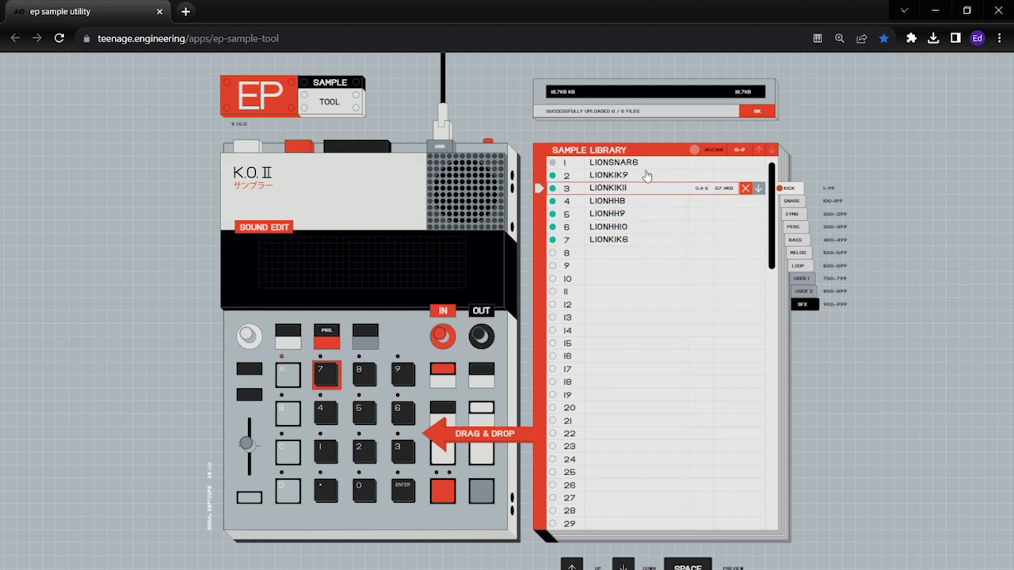
click(646, 175)
click(645, 200)
click(643, 215)
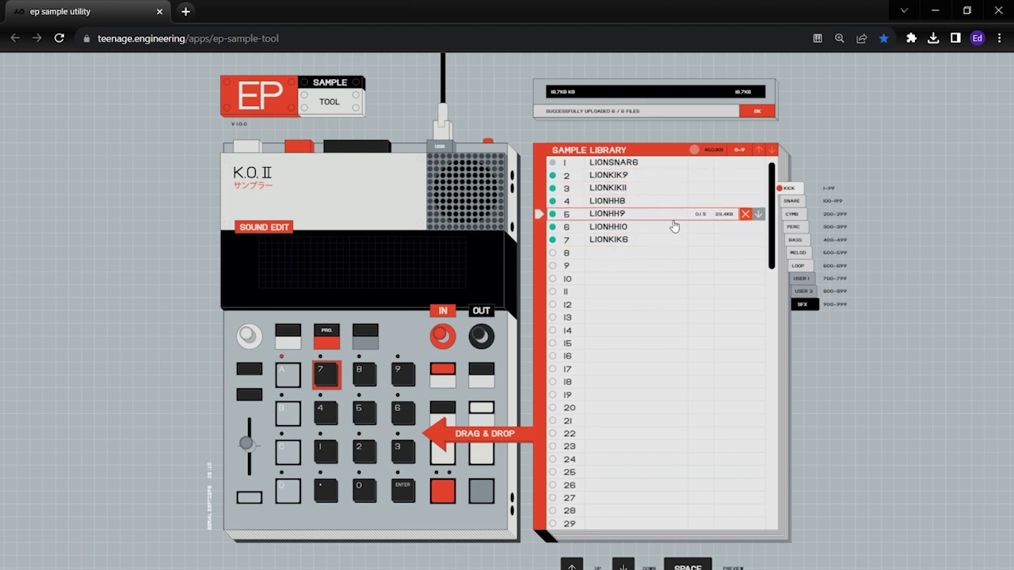
click(629, 201)
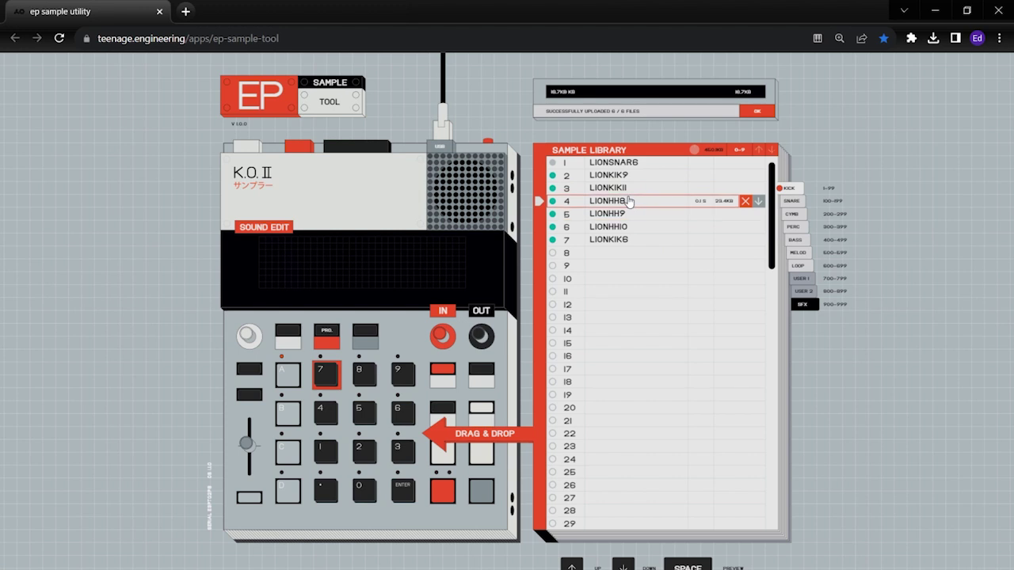
click(631, 177)
click(622, 215)
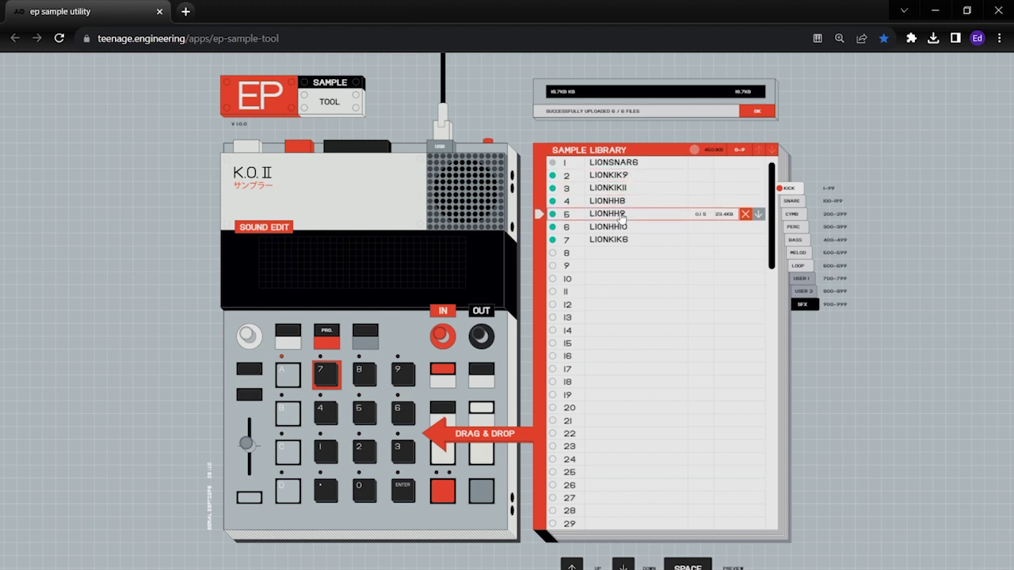
click(616, 240)
click(618, 226)
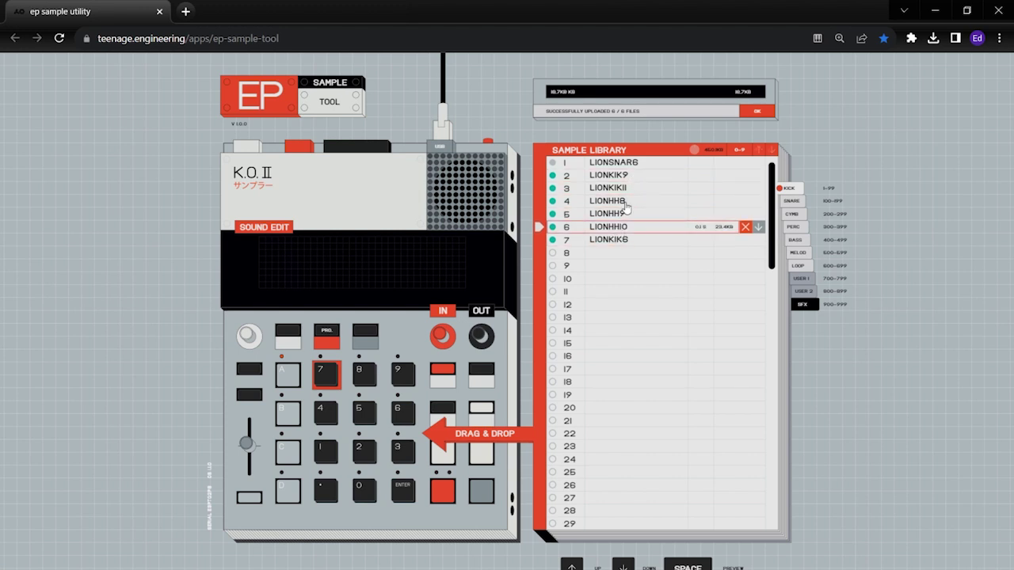
click(627, 201)
click(639, 177)
click(645, 239)
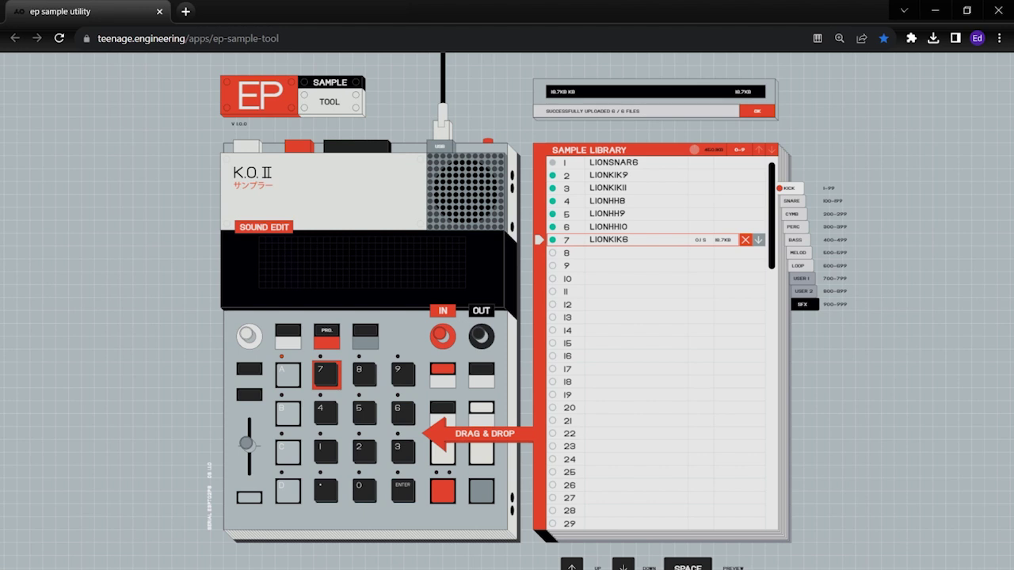
key(Up)
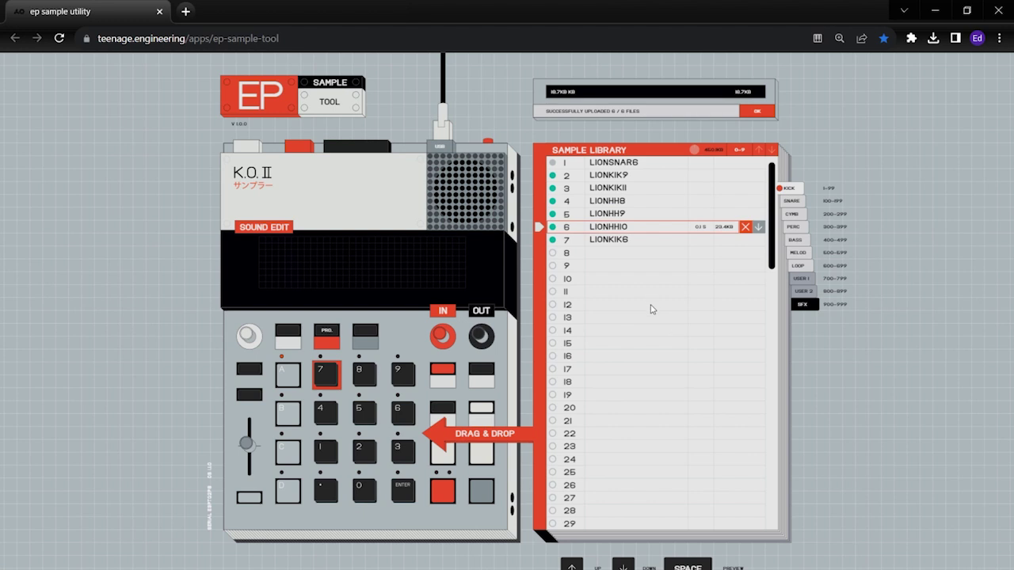
click(659, 205)
key(Up)
key(Up)
key(Up)
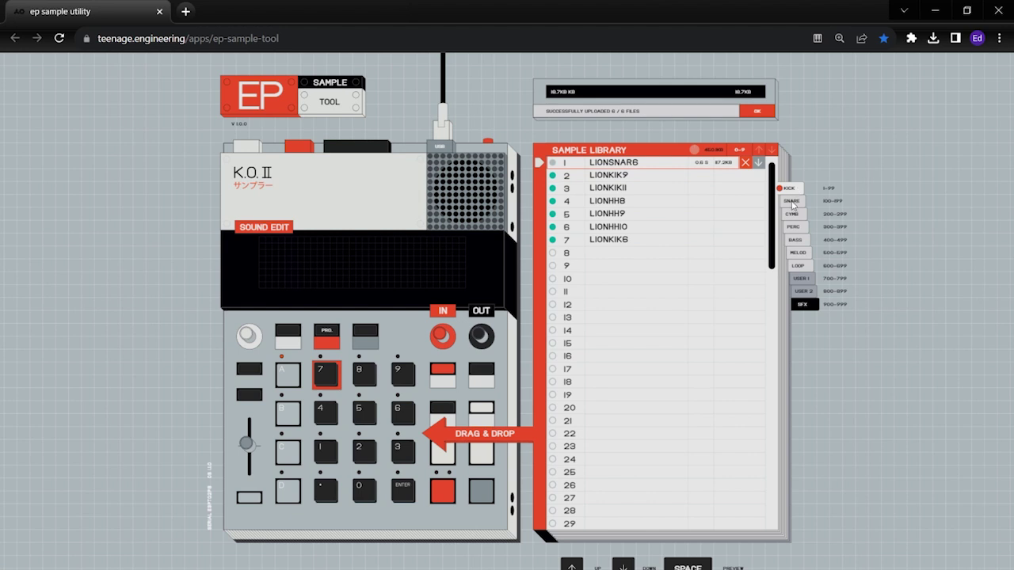
click(792, 204)
click(792, 218)
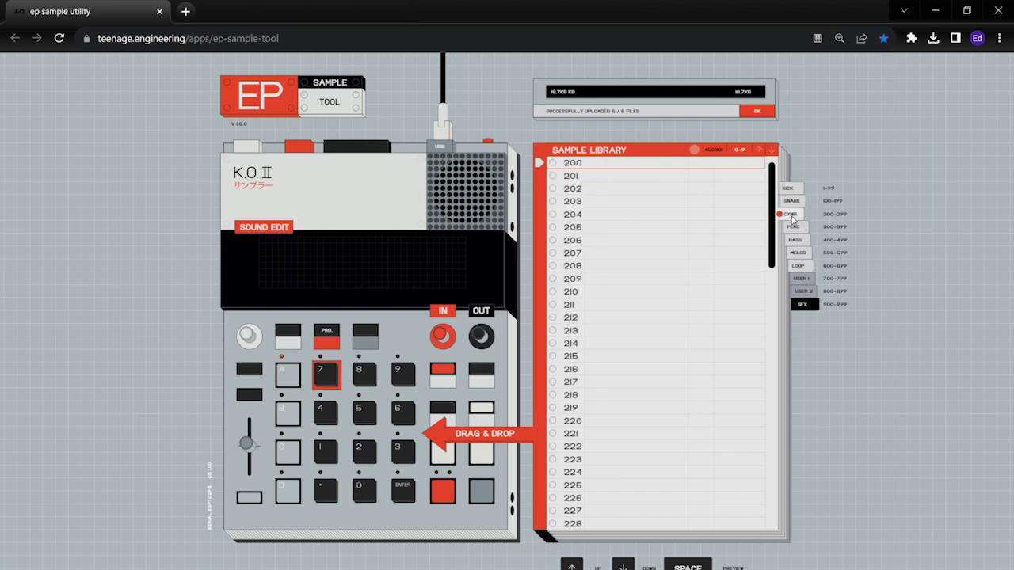
click(792, 190)
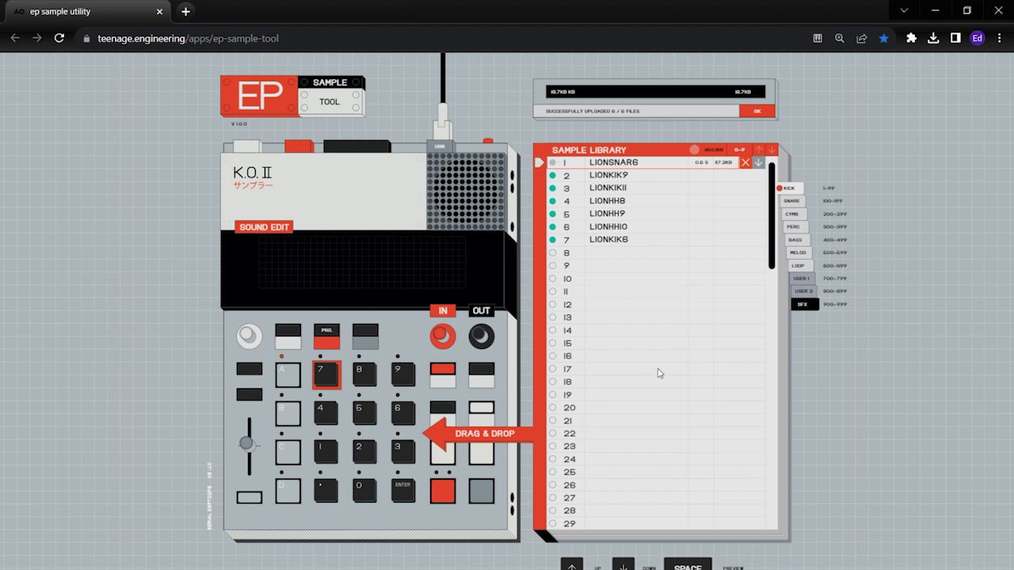
click(638, 241)
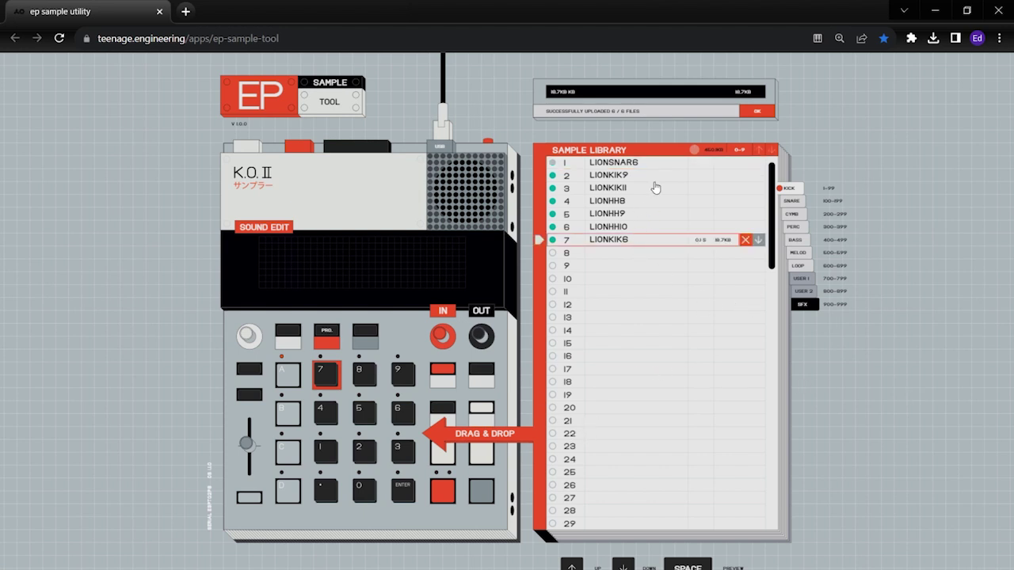
click(665, 168)
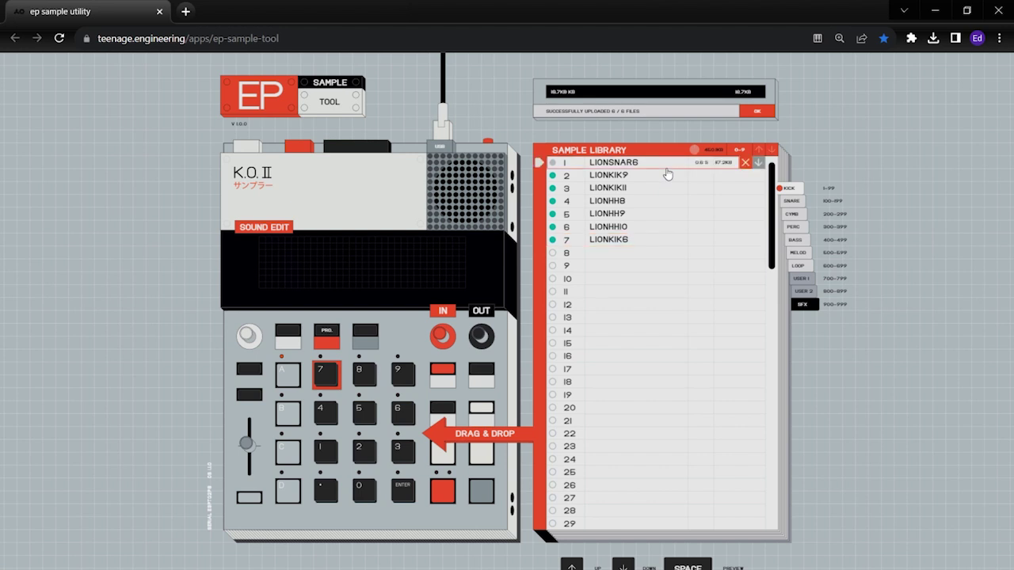